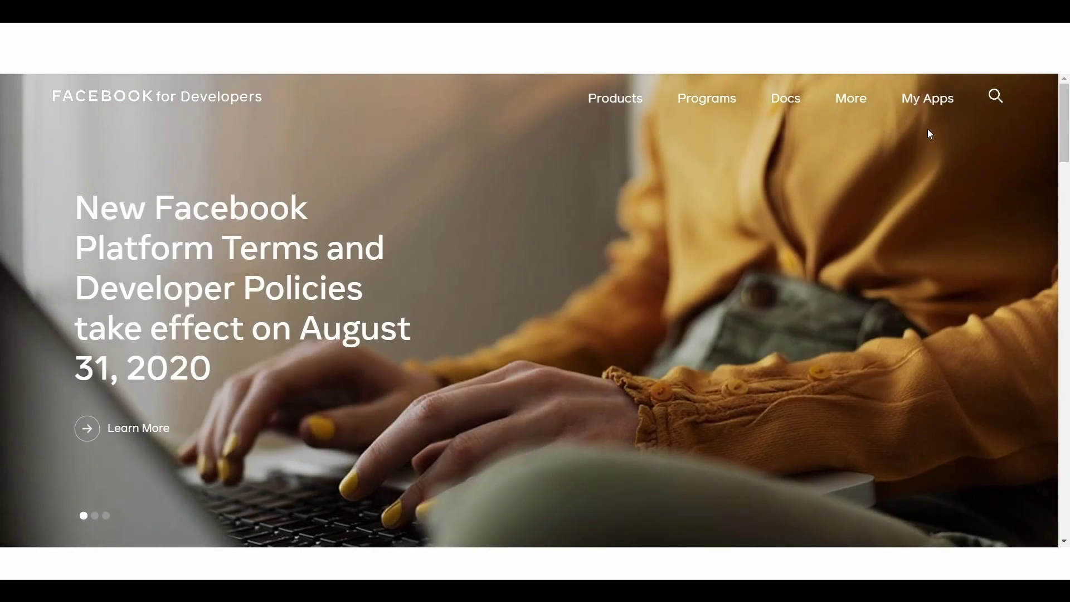
Step: Go to the My Apps list from the Facebook for Developers homepage
click(928, 99)
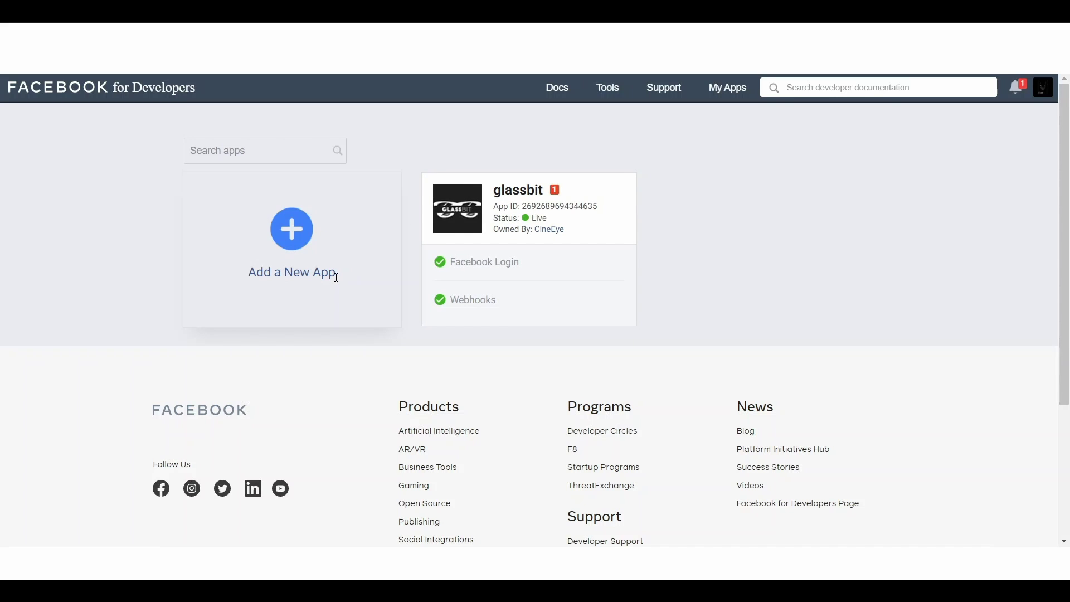
Step: Start a new app and choose the Manage Business Integrations app type
click(297, 243)
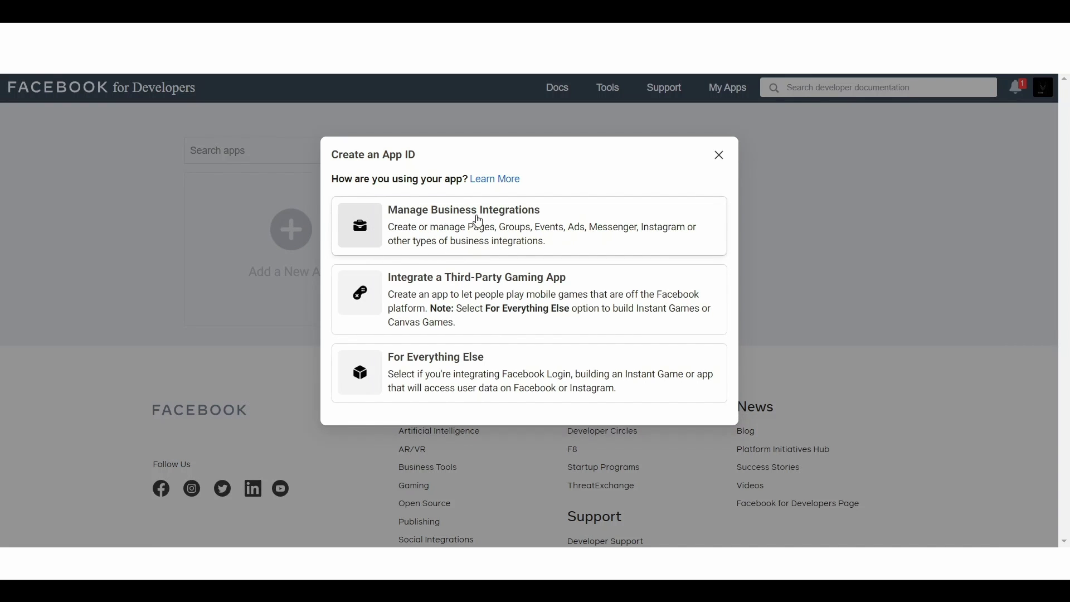
click(518, 222)
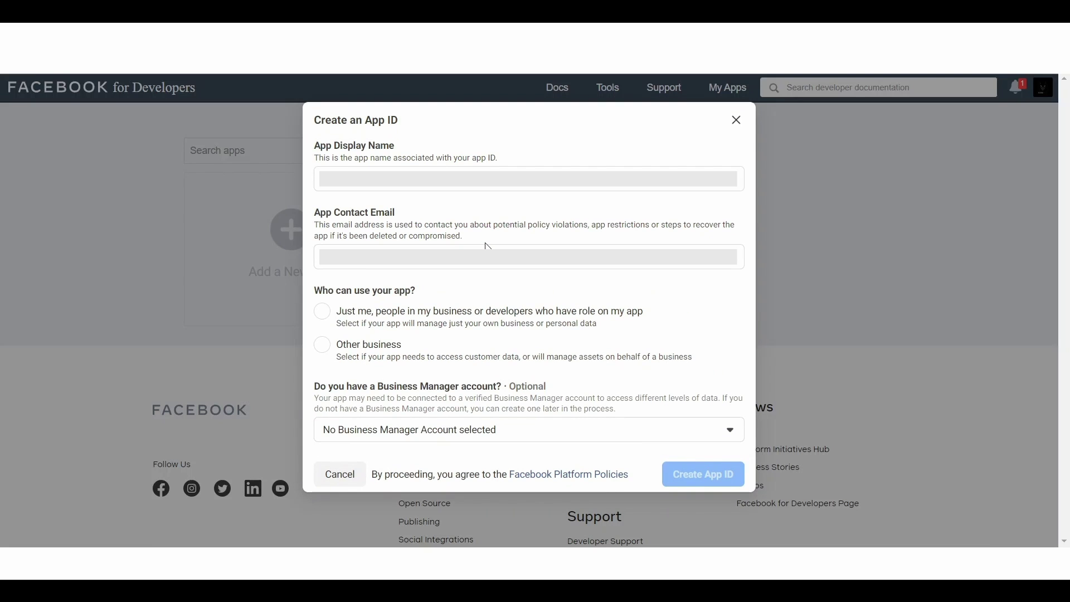
Step: Name the app DEV TEST, limit it to 'Just me', and link the Business Manager account
click(528, 178)
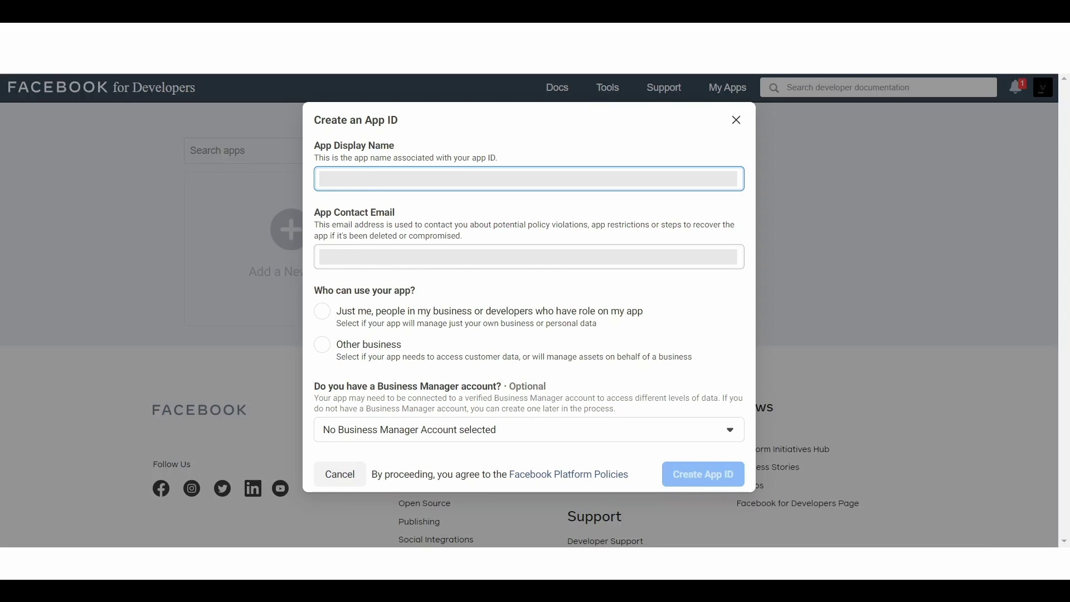
click(324, 314)
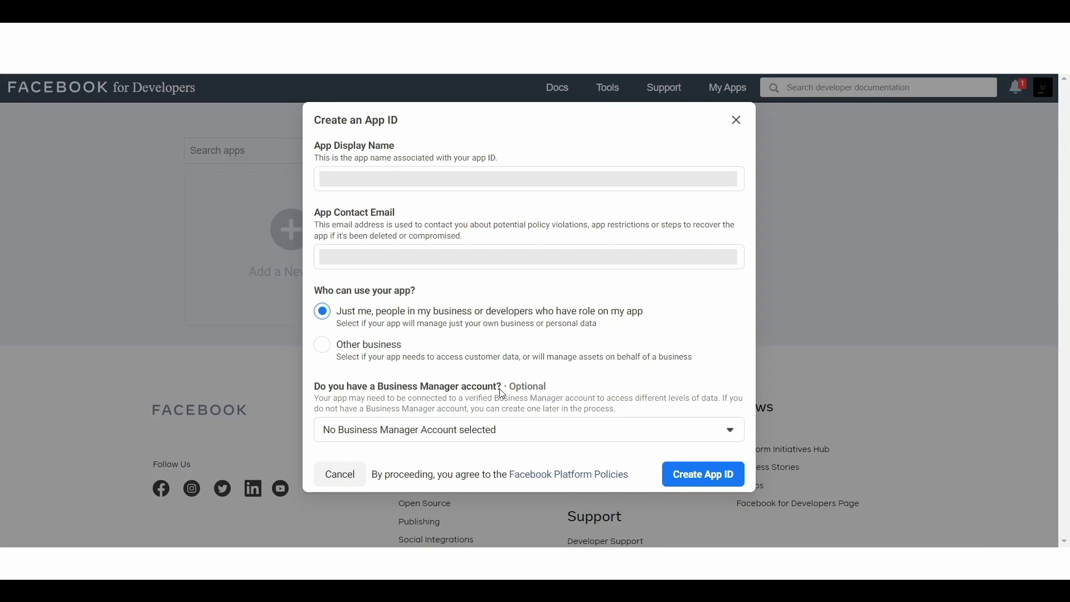
click(538, 438)
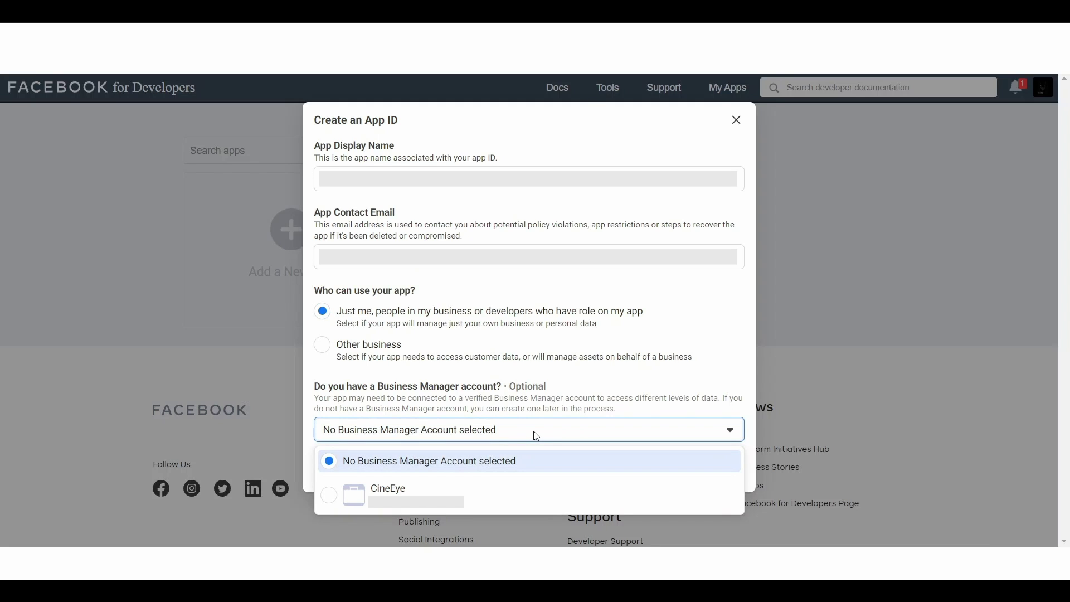
click(335, 501)
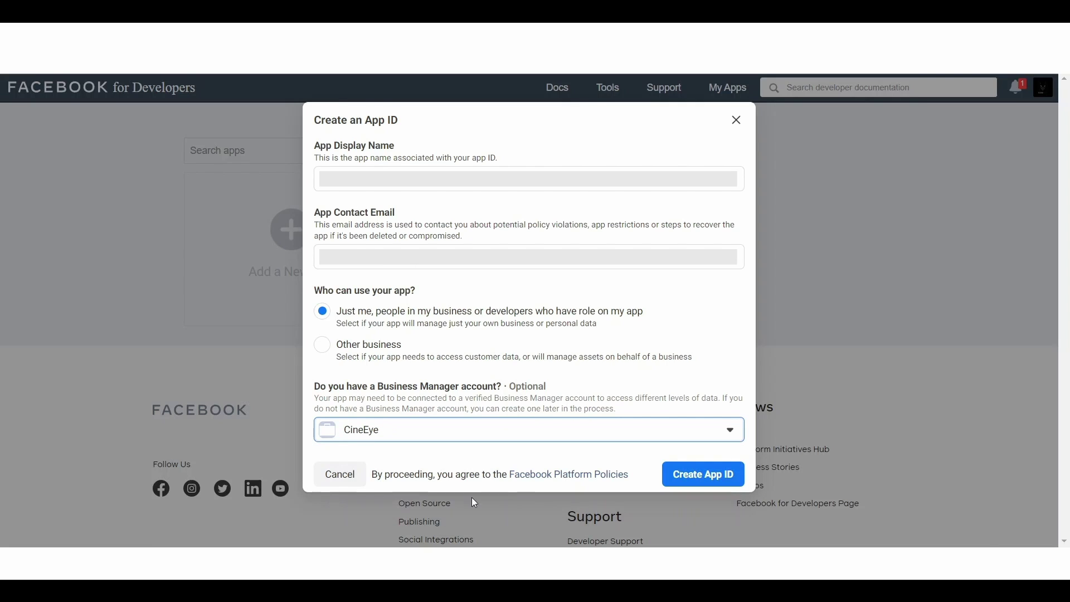
Step: Create the App ID and pass the reCAPTCHA security check
click(715, 489)
click(363, 251)
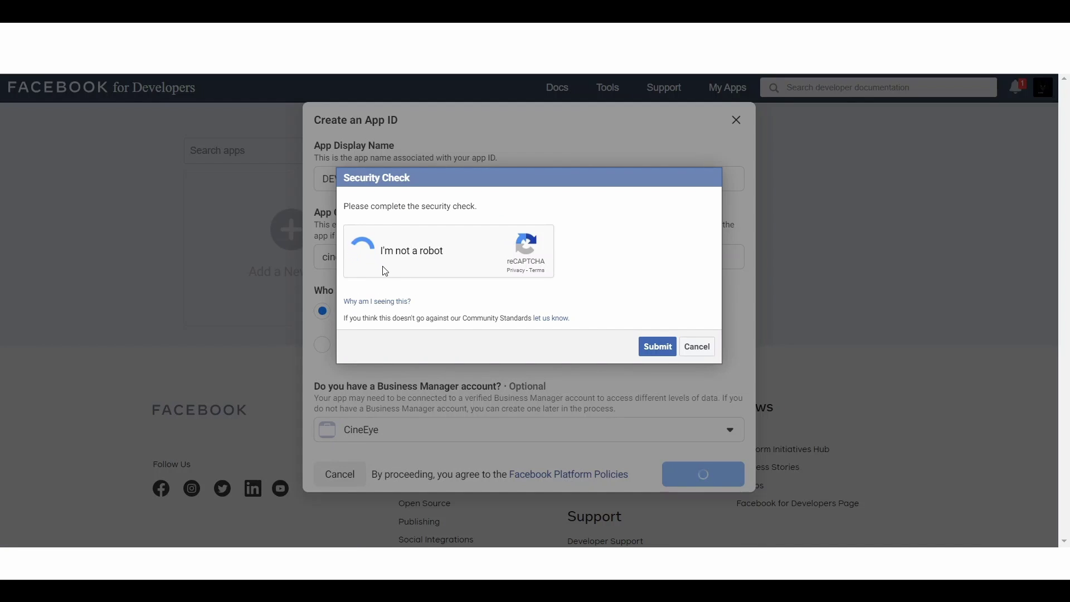
click(659, 350)
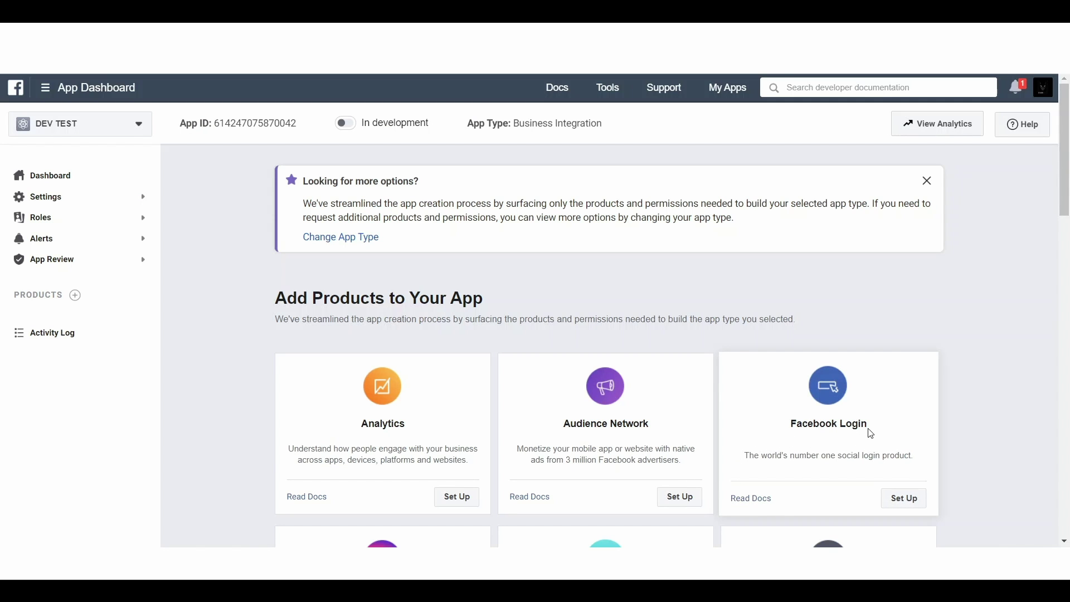
click(905, 500)
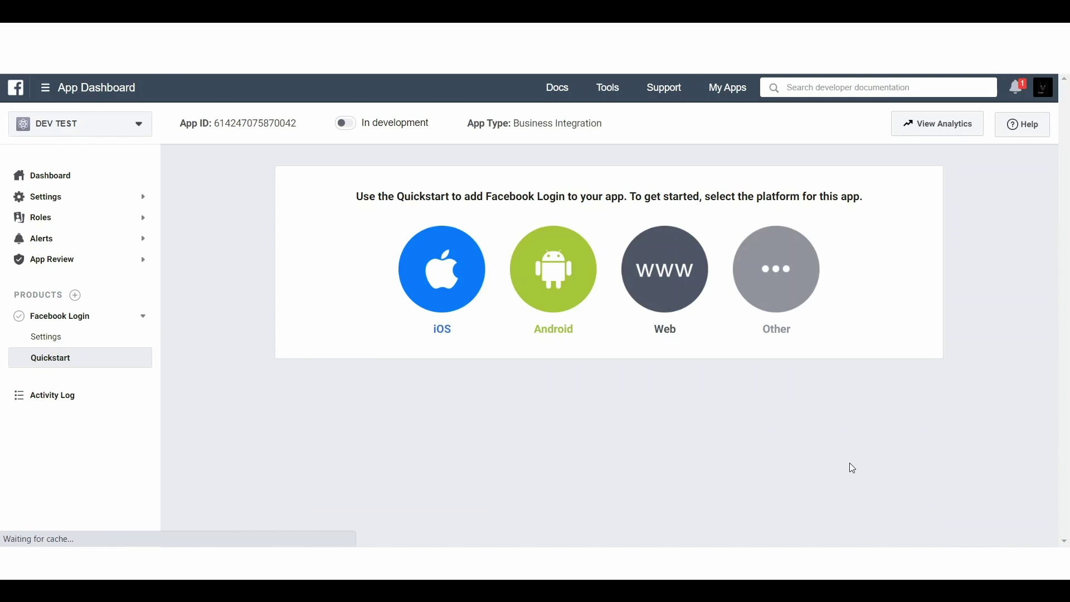
click(670, 293)
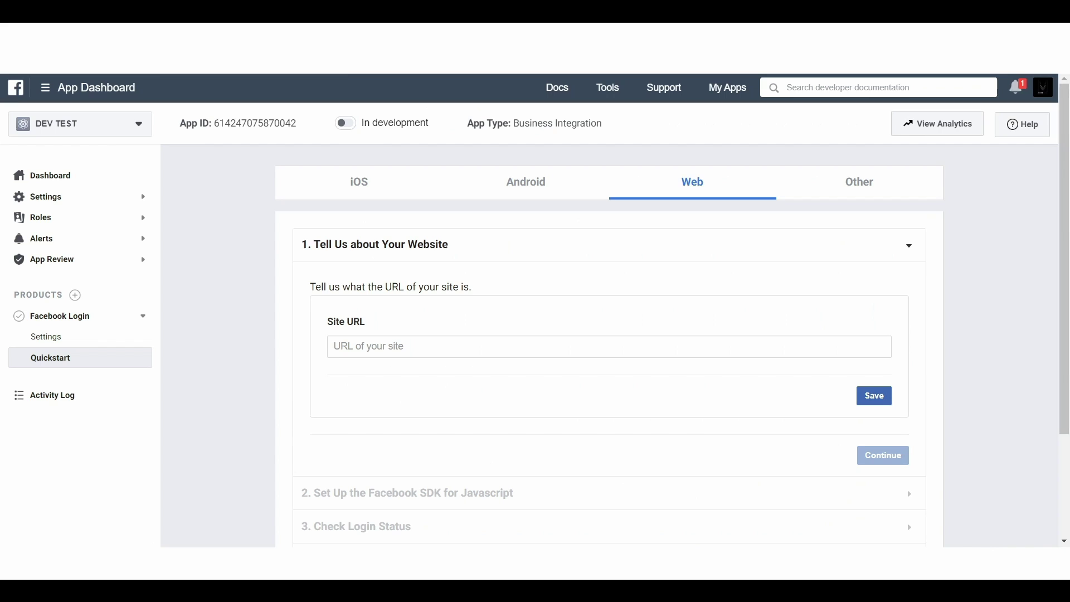
click(438, 343)
text(https://glassbit.co.uk)
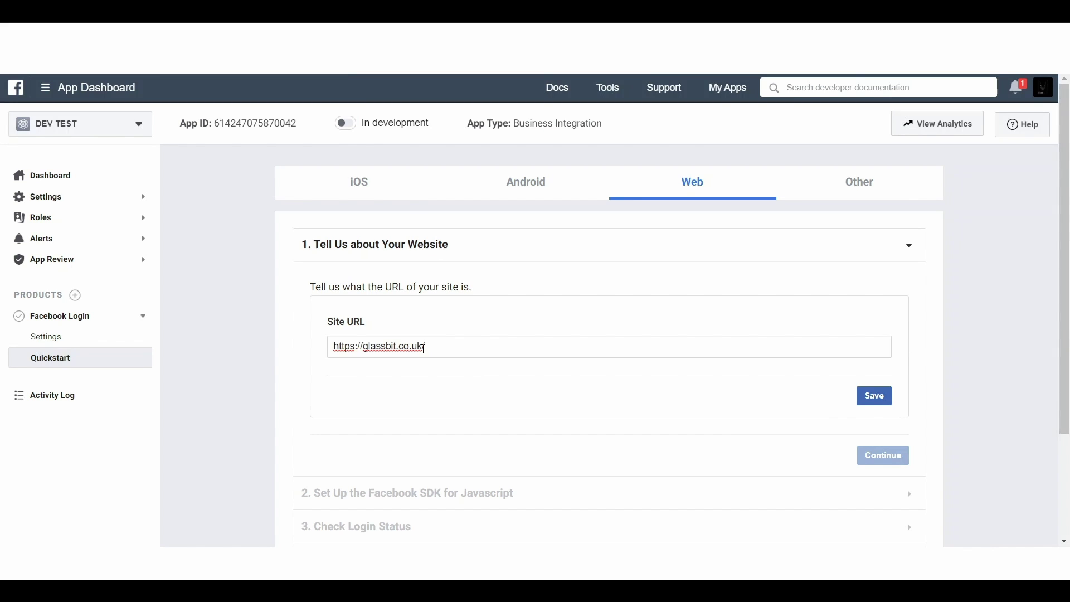
click(873, 403)
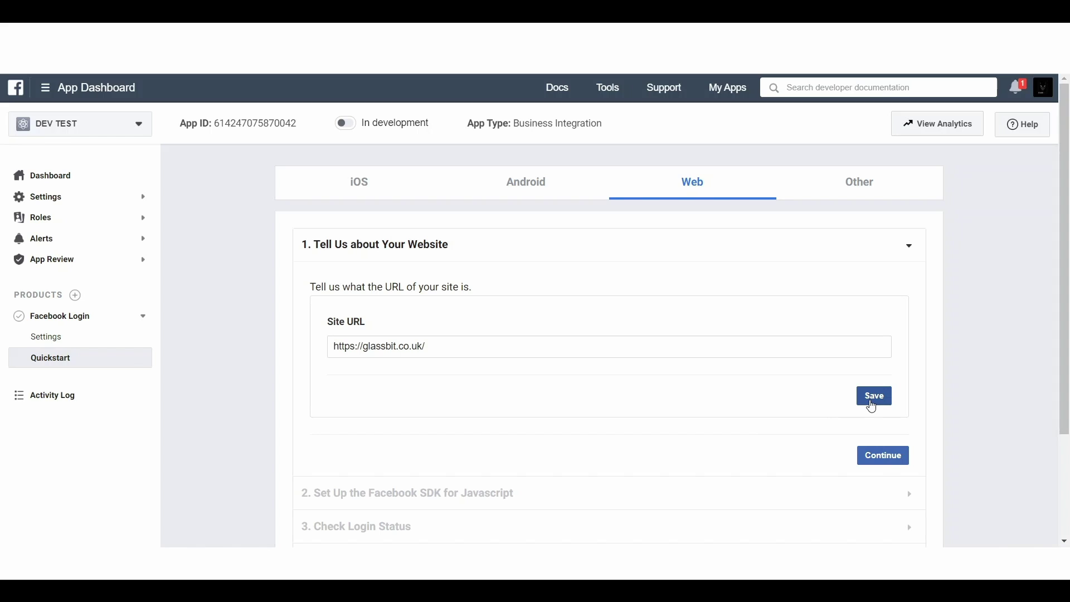
click(887, 456)
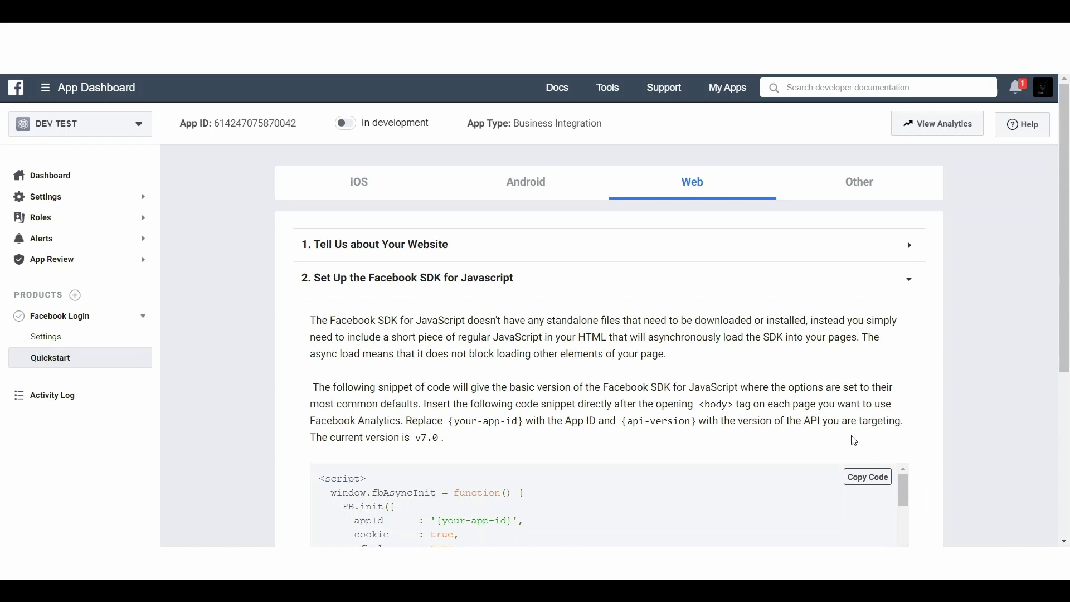
scroll(730, 476, down, 3)
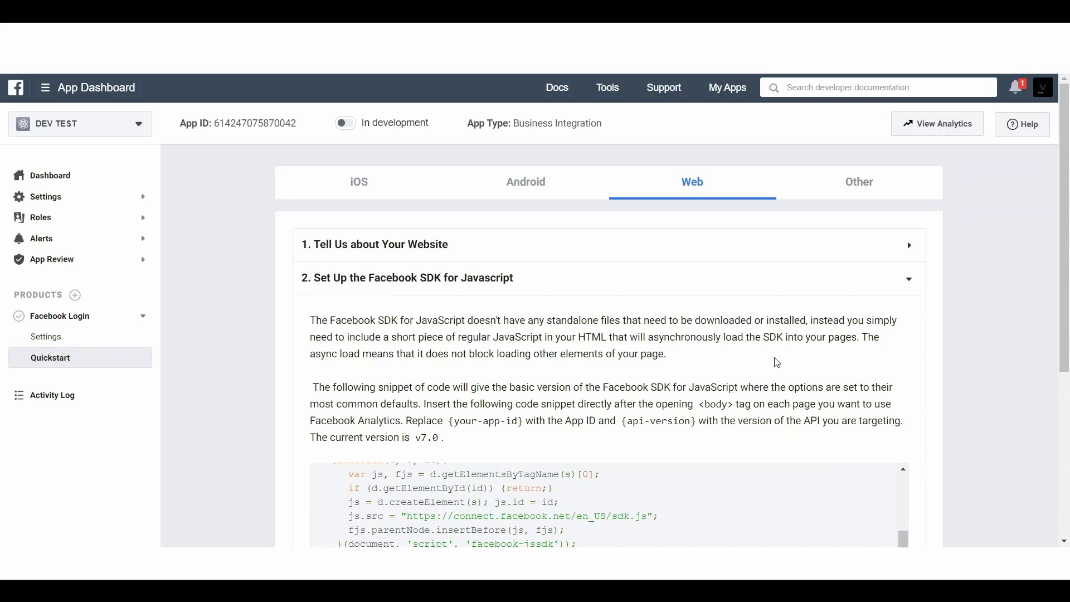
scroll(778, 364, down, 5)
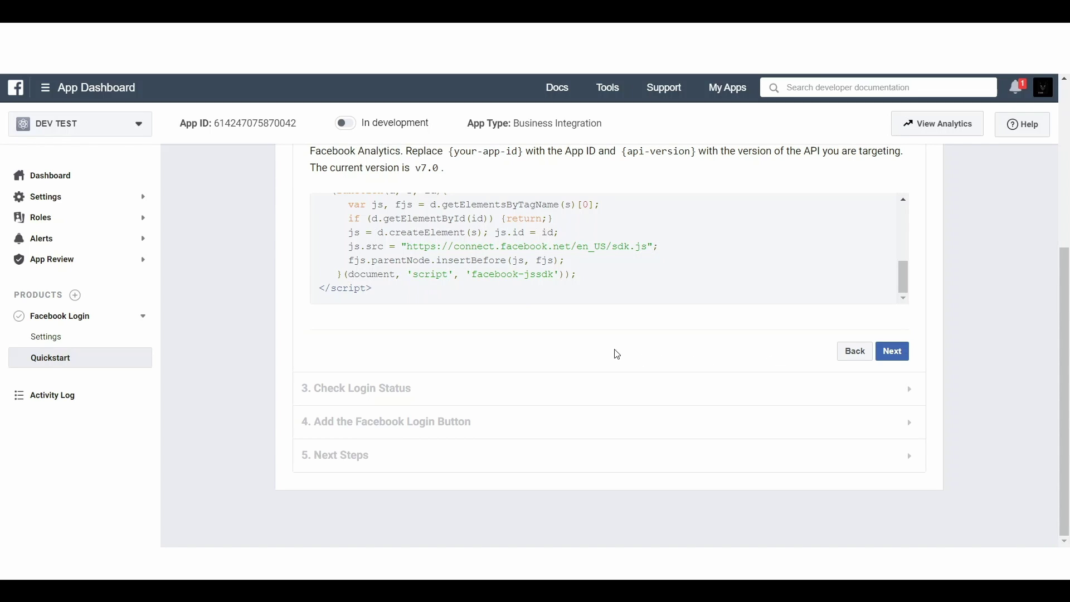
Step: Open the Facebook Login settings, then sign in to the Glassbit admin panel
click(57, 345)
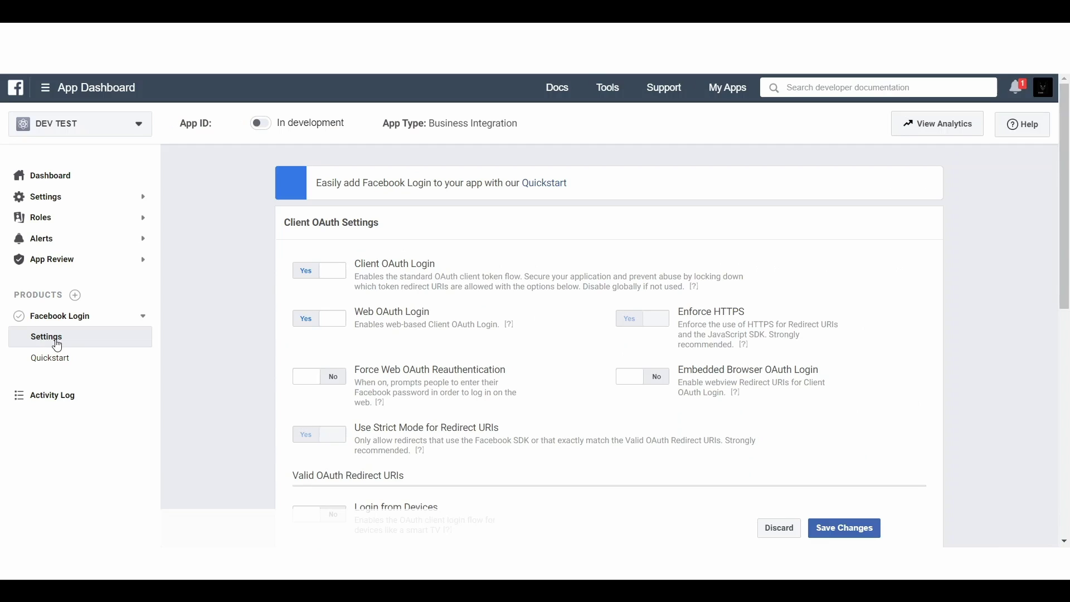
scroll(469, 407, down, 1)
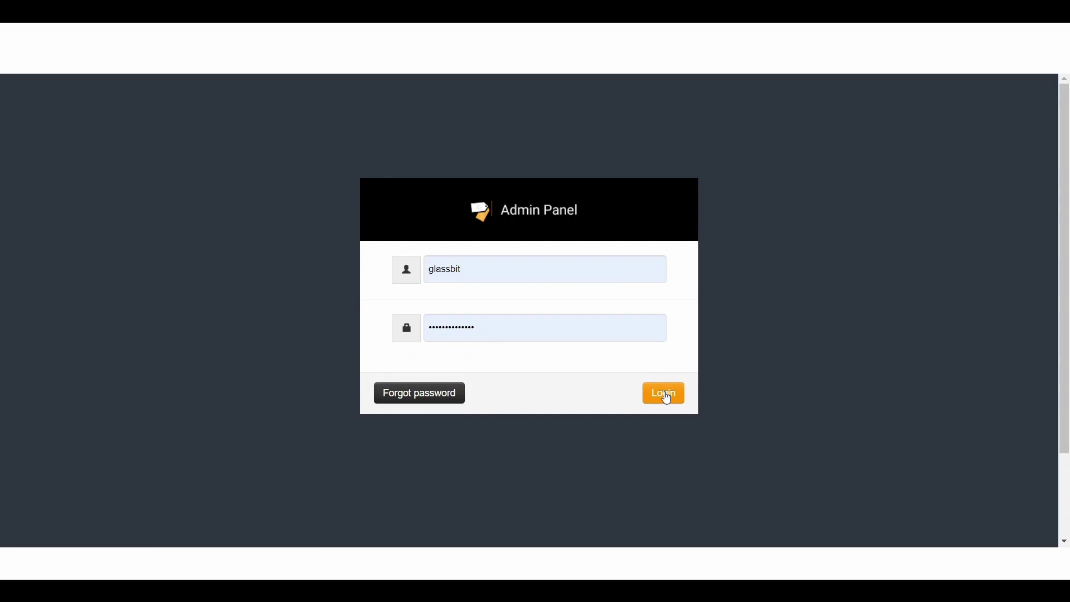
click(665, 395)
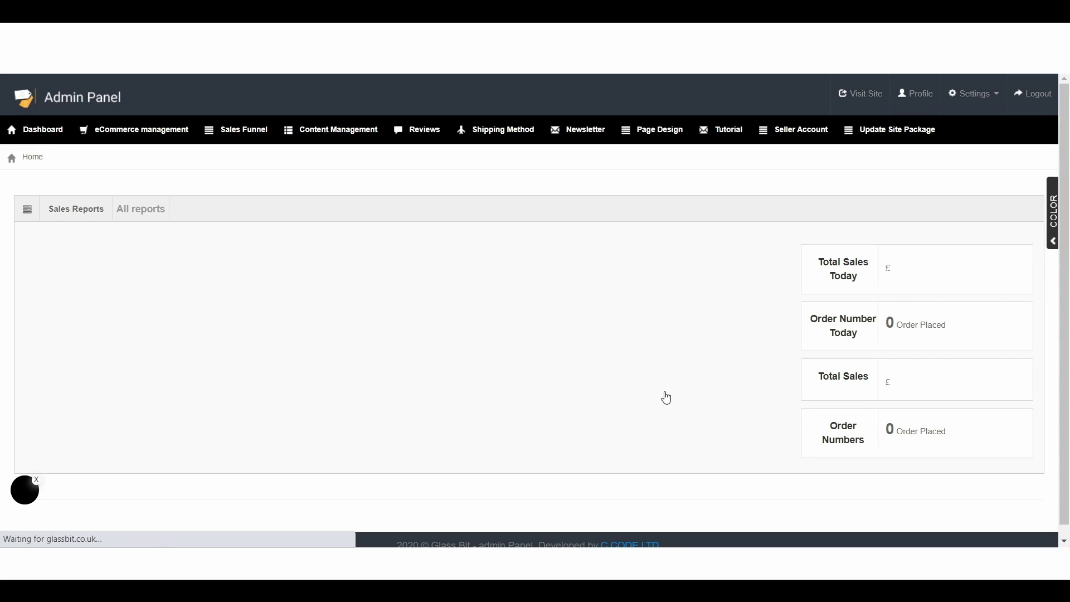
Step: Copy the OAuth redirect URL from eCommerce management > Facebook marketplace(Beta) keys page
click(151, 134)
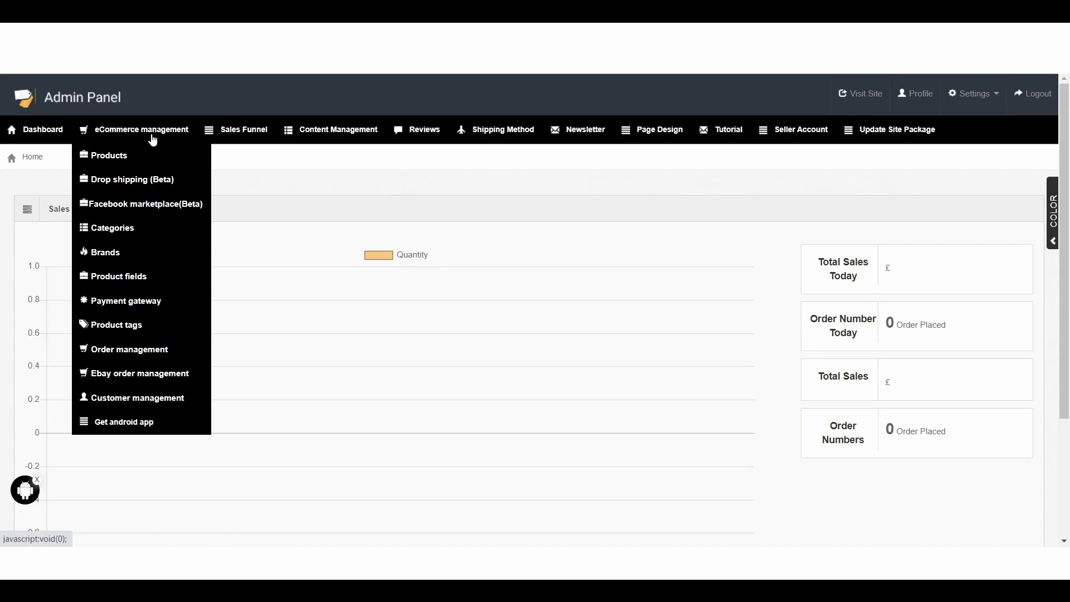
click(154, 204)
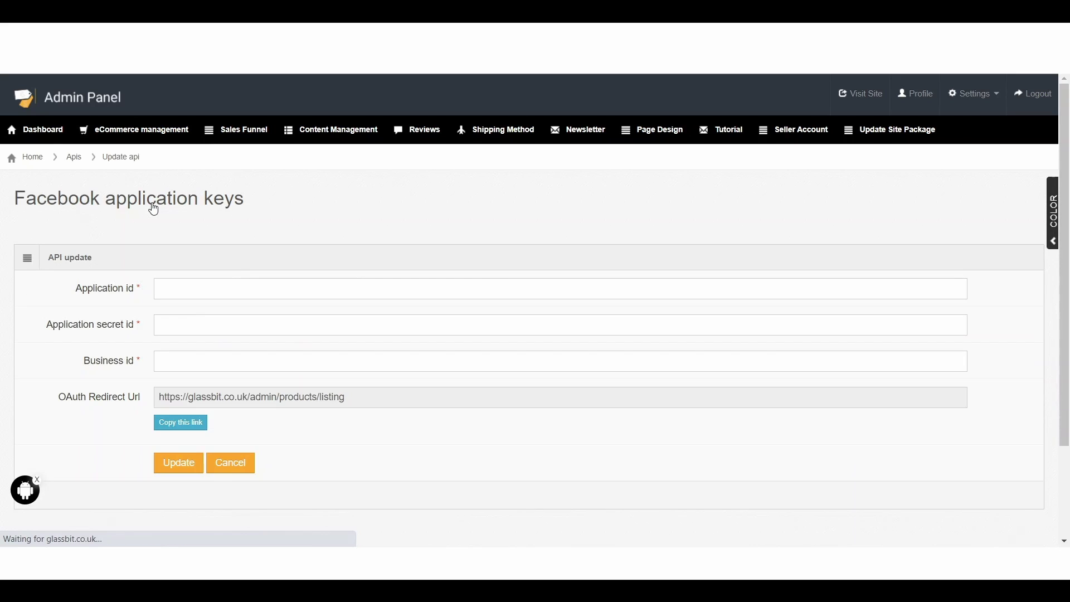
click(180, 428)
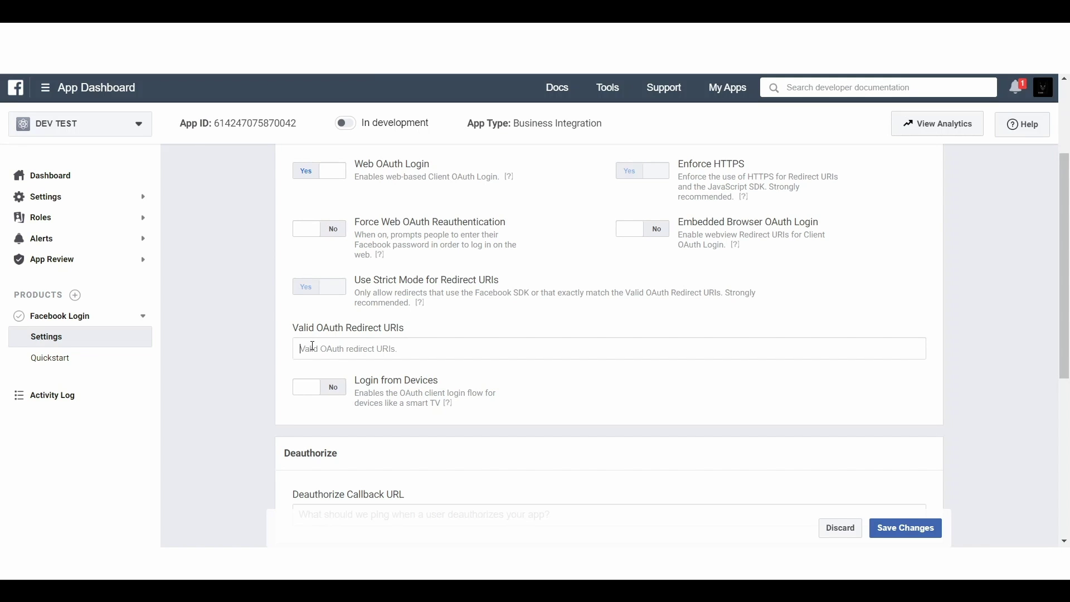
key(ctrl+v)
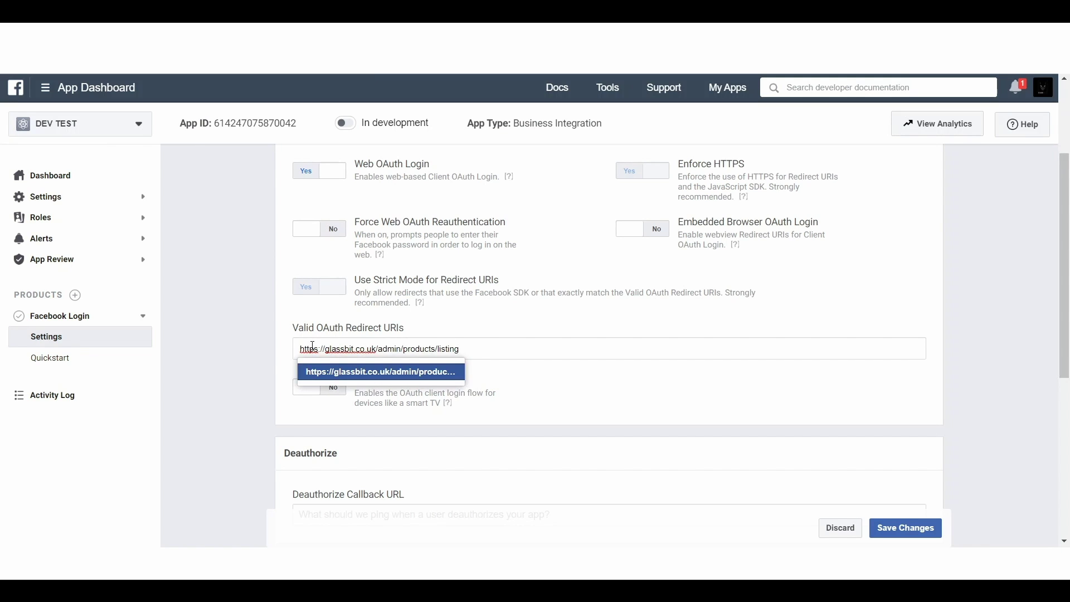
key(Return)
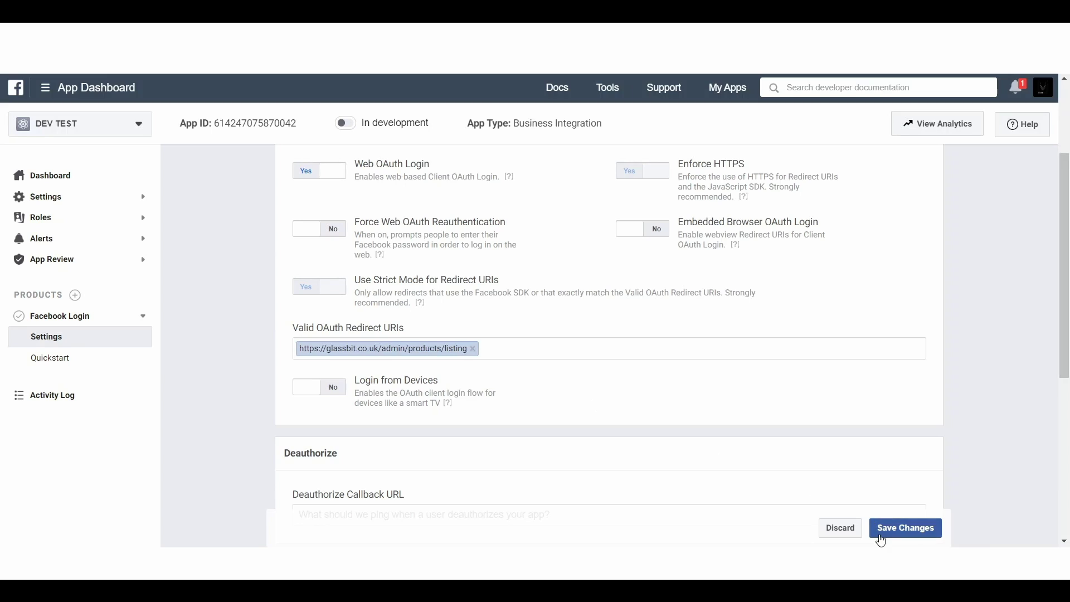
click(913, 537)
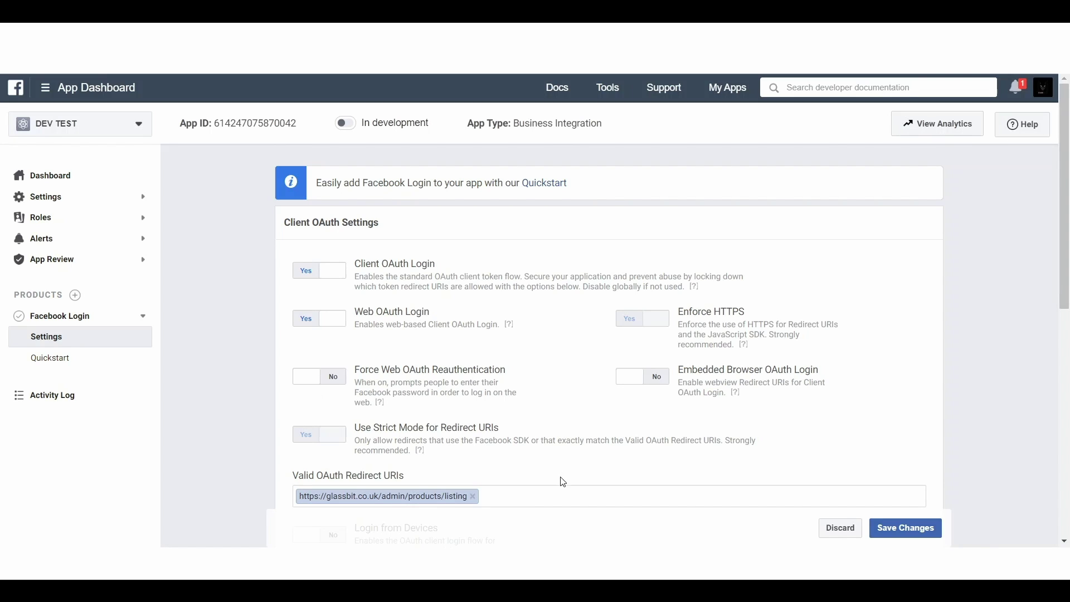
click(99, 205)
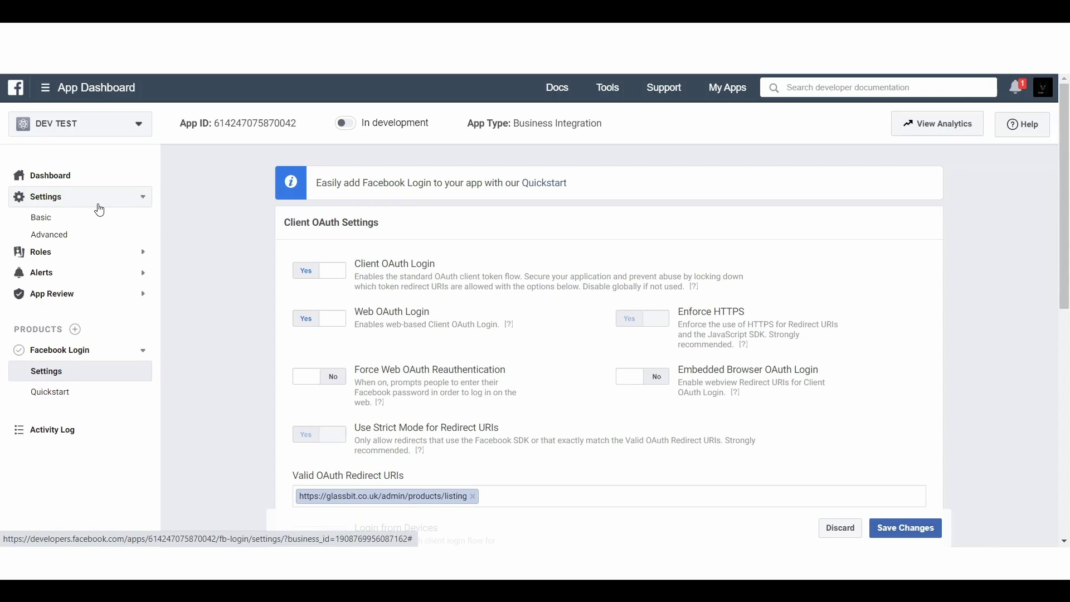
Step: Enter devtest as the namespace in the app's Basic settings
click(55, 224)
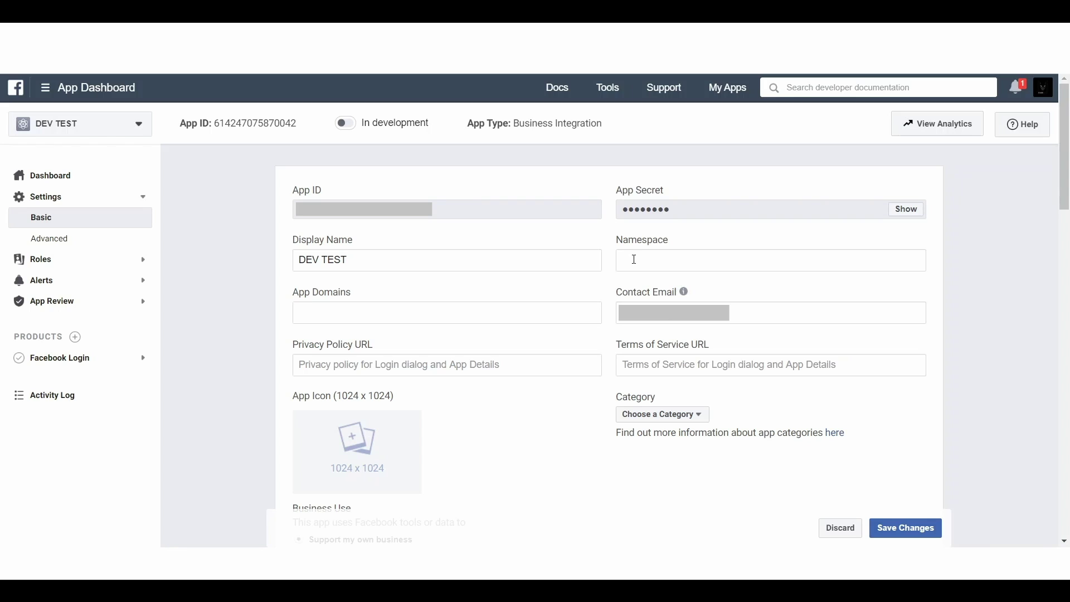
text(devtest)
click(342, 297)
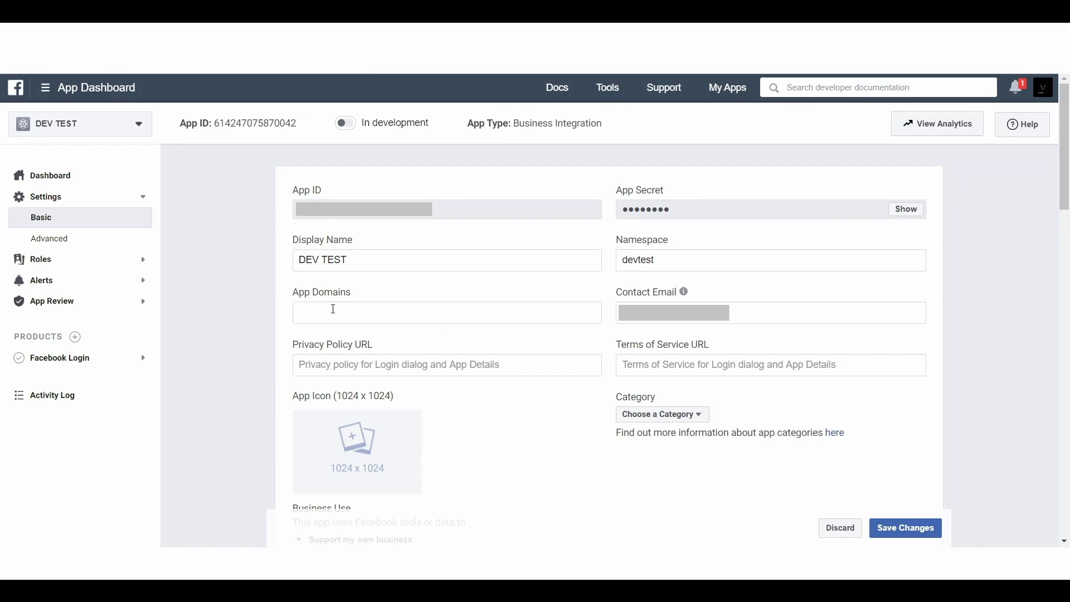
key(ctrl+v)
key(Return)
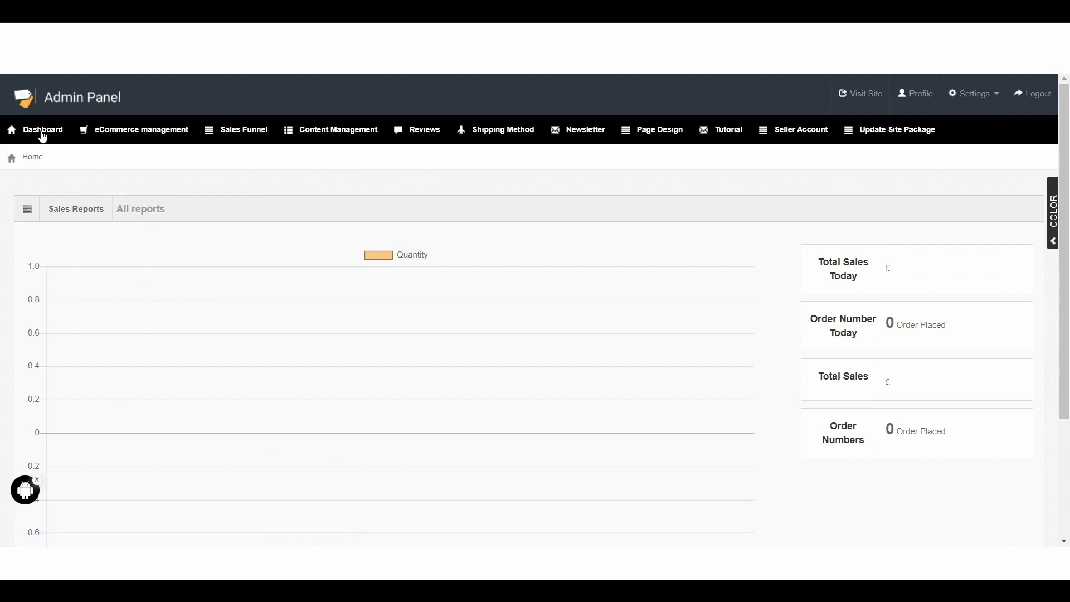
Step: Preview the shop's Privacy Policy page from Page Design > All pages(bata)
click(661, 137)
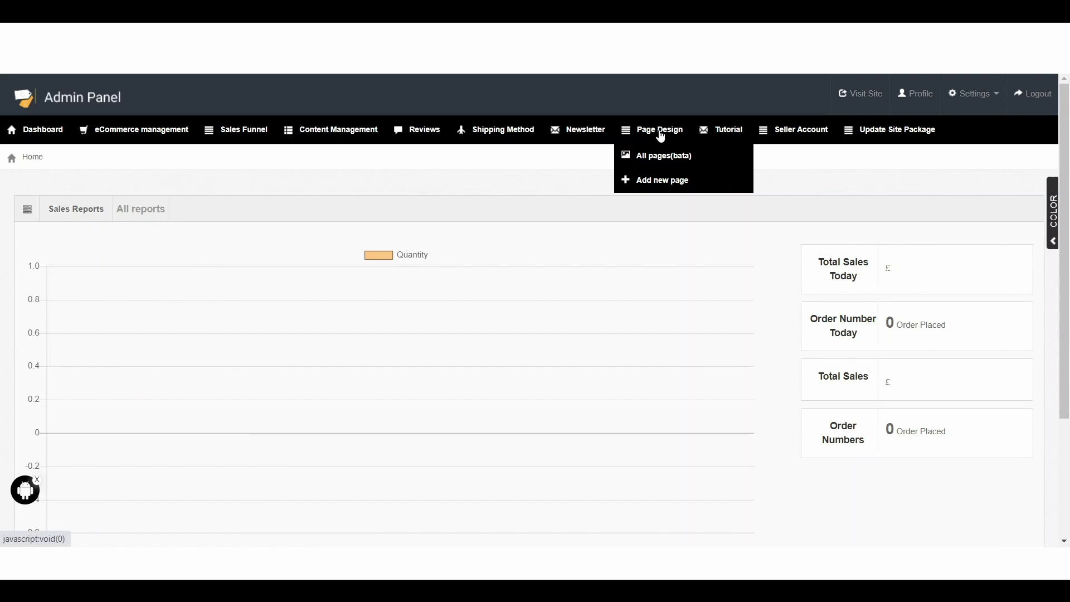
click(658, 162)
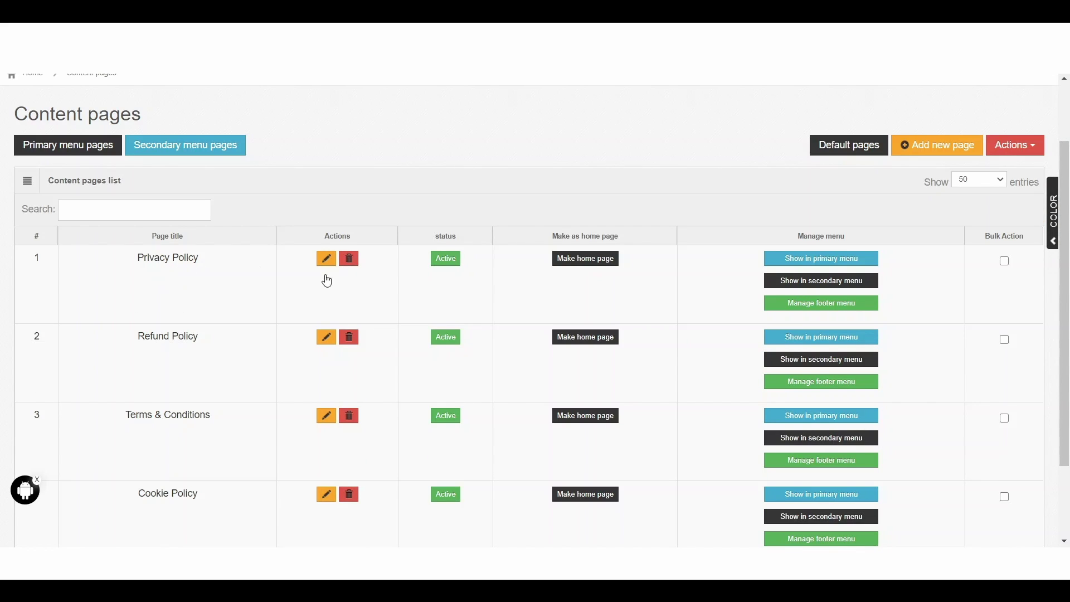
click(328, 264)
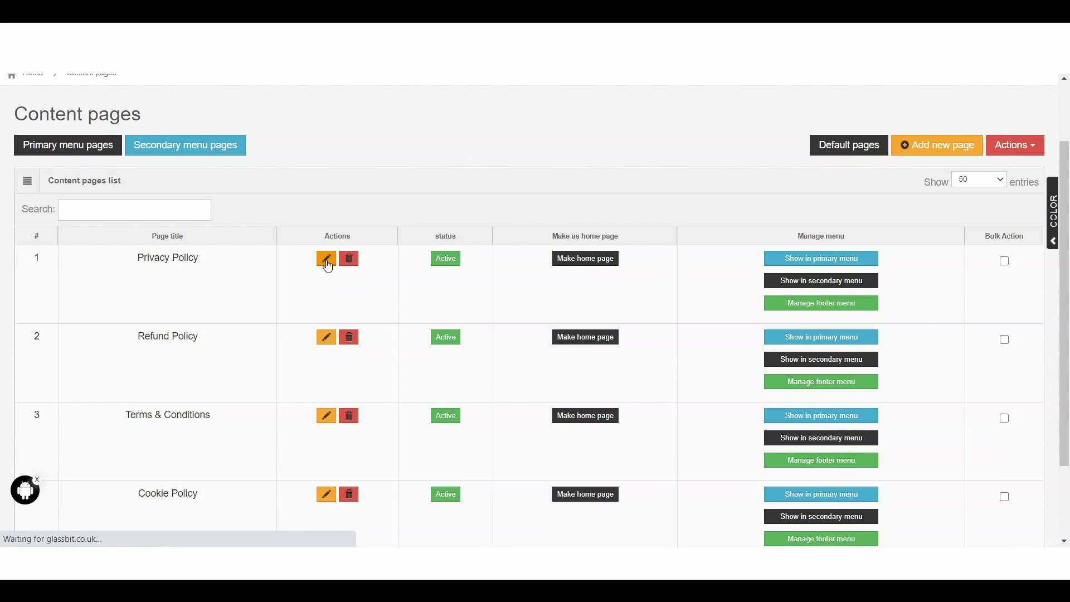
scroll(764, 419, down, 7)
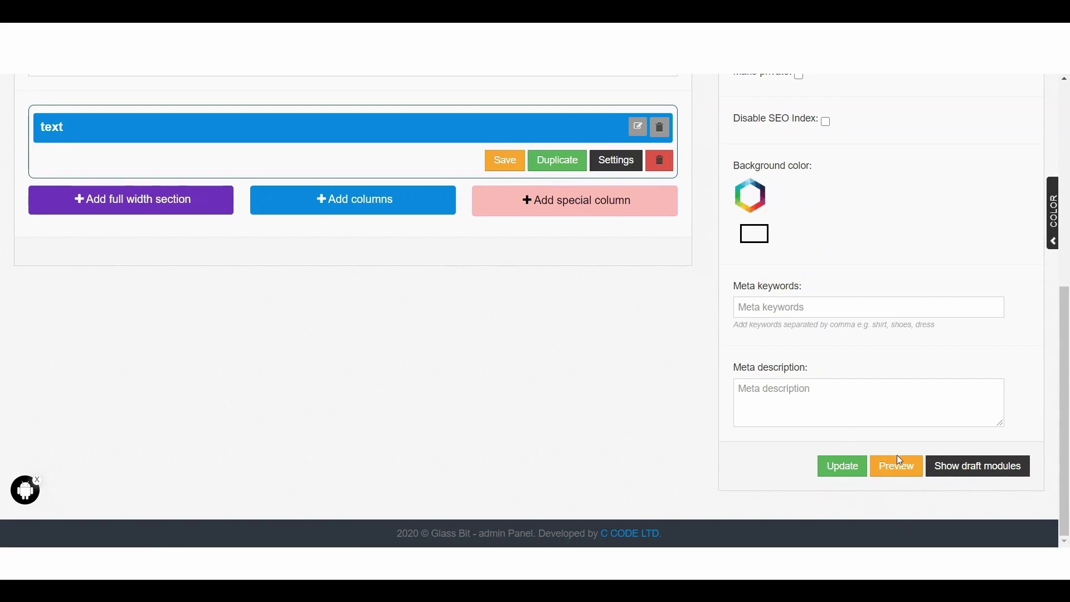
click(901, 474)
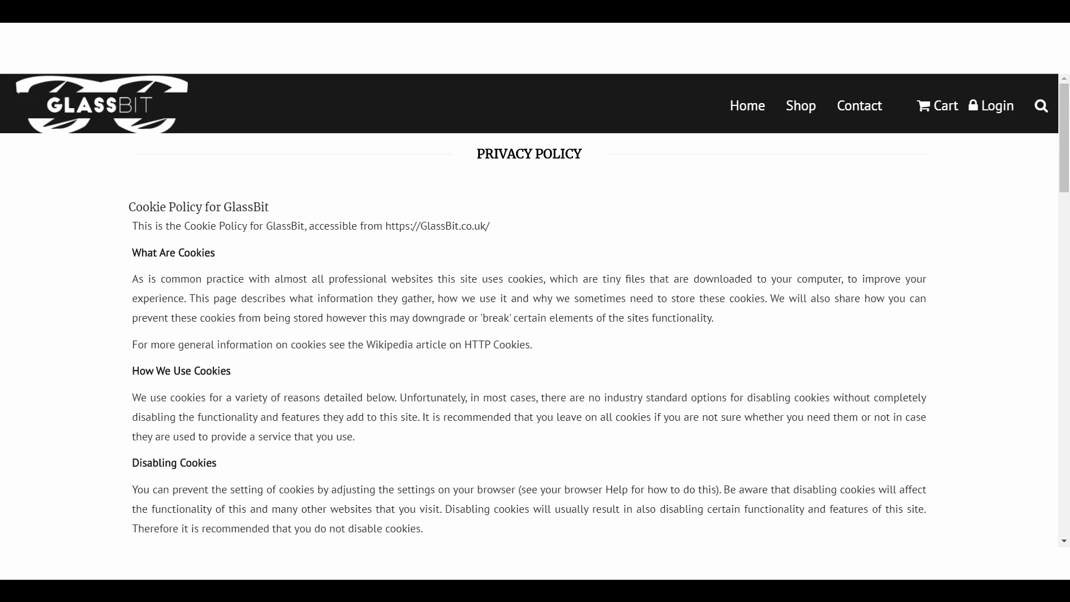
key(ctrl+Tab)
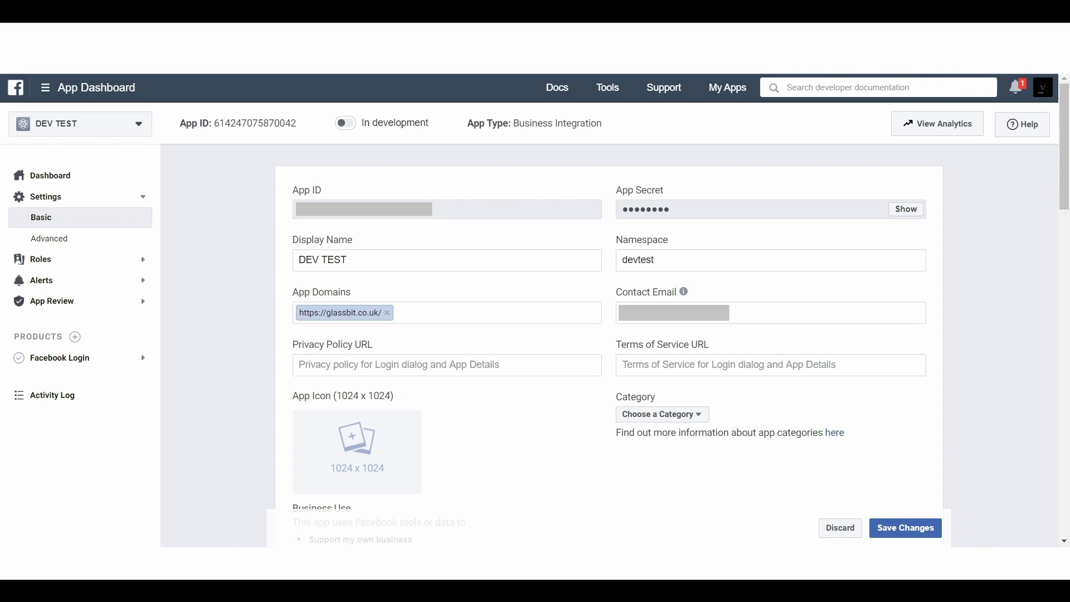
click(436, 365)
key(ctrl+v)
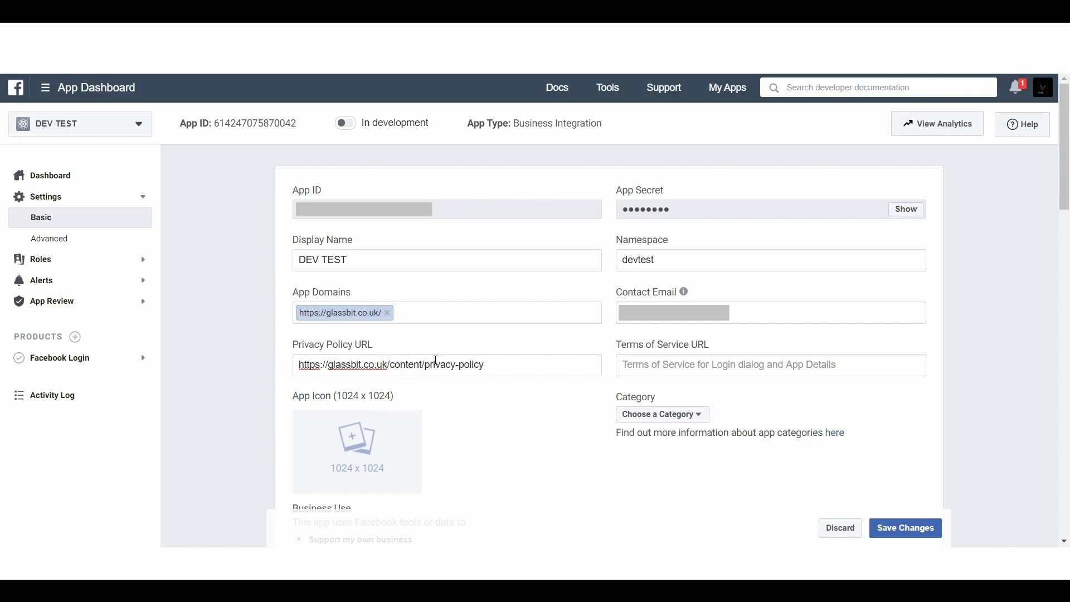
click(502, 444)
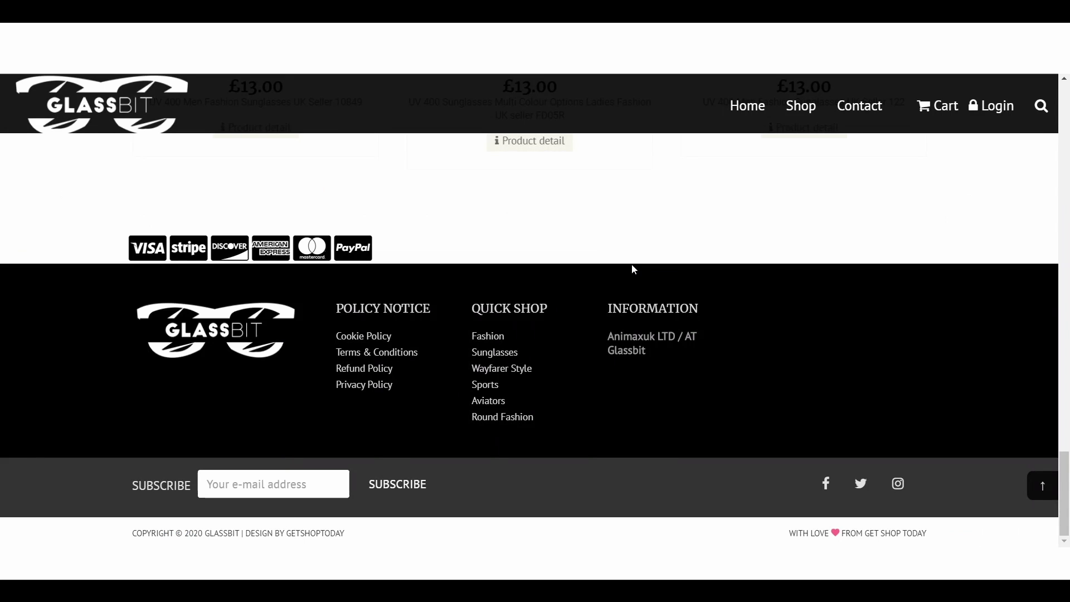
click(379, 359)
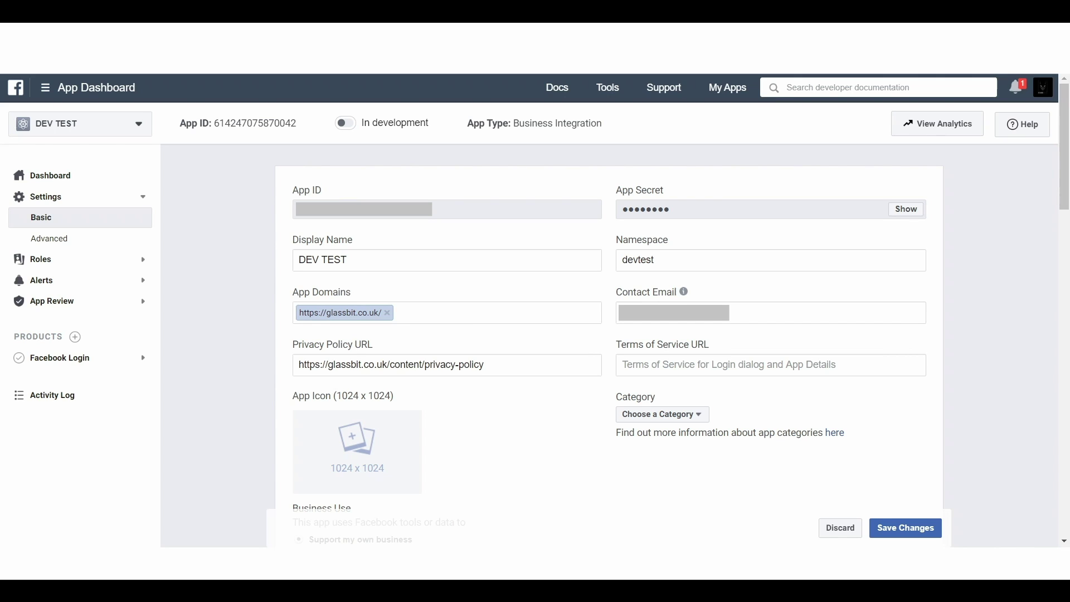
text(https://glassbit.co.uk/content/terms-conditions)
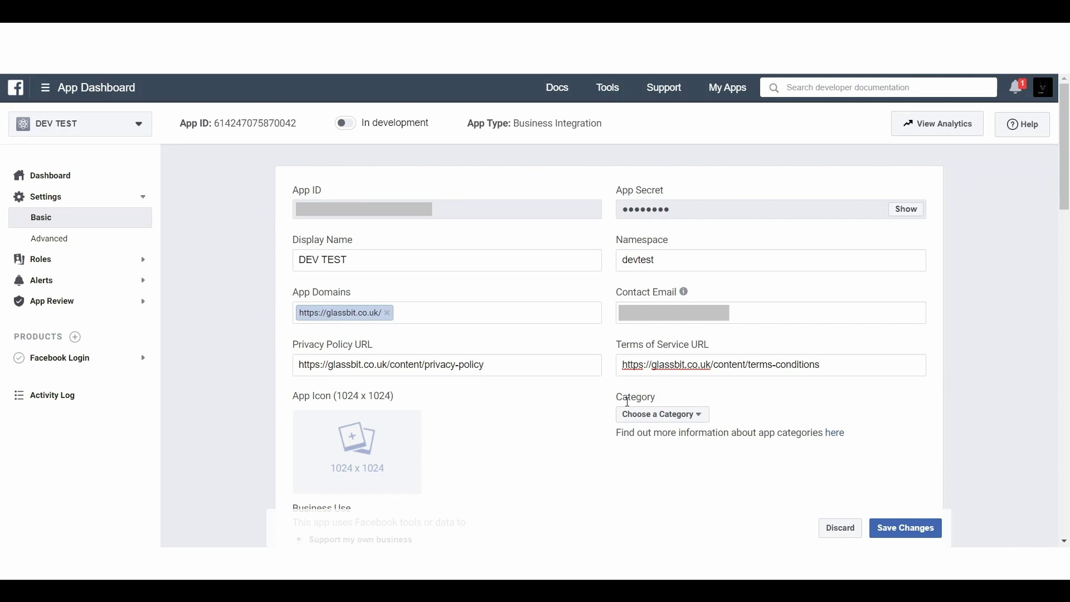
Step: Choose Business and Pages as the app category, then bring up the app icon uploader
click(684, 425)
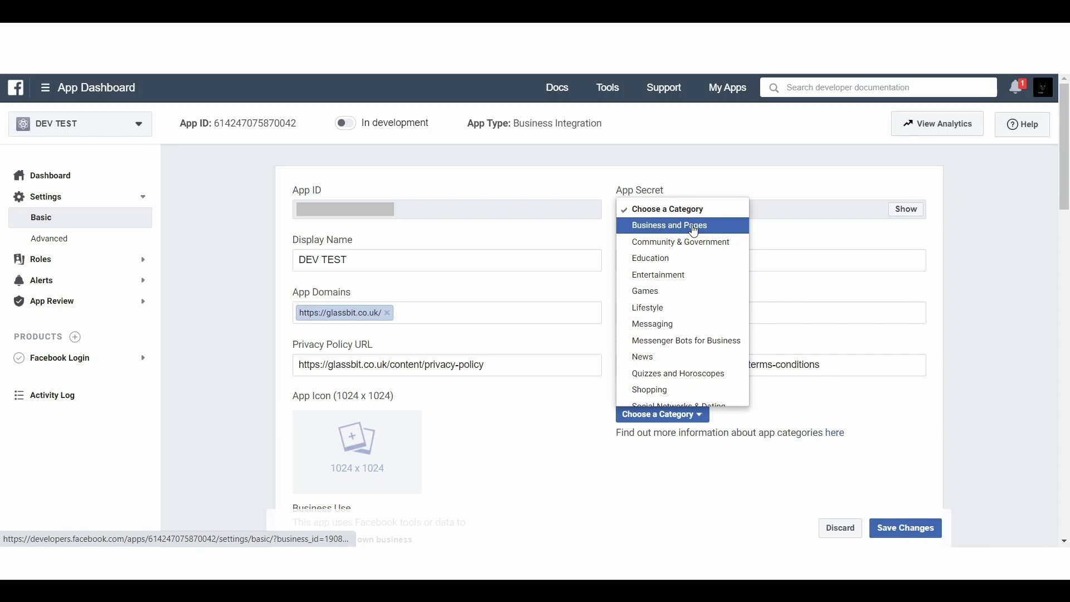
click(694, 231)
scroll(513, 447, down, 1)
mouse_move(341, 388)
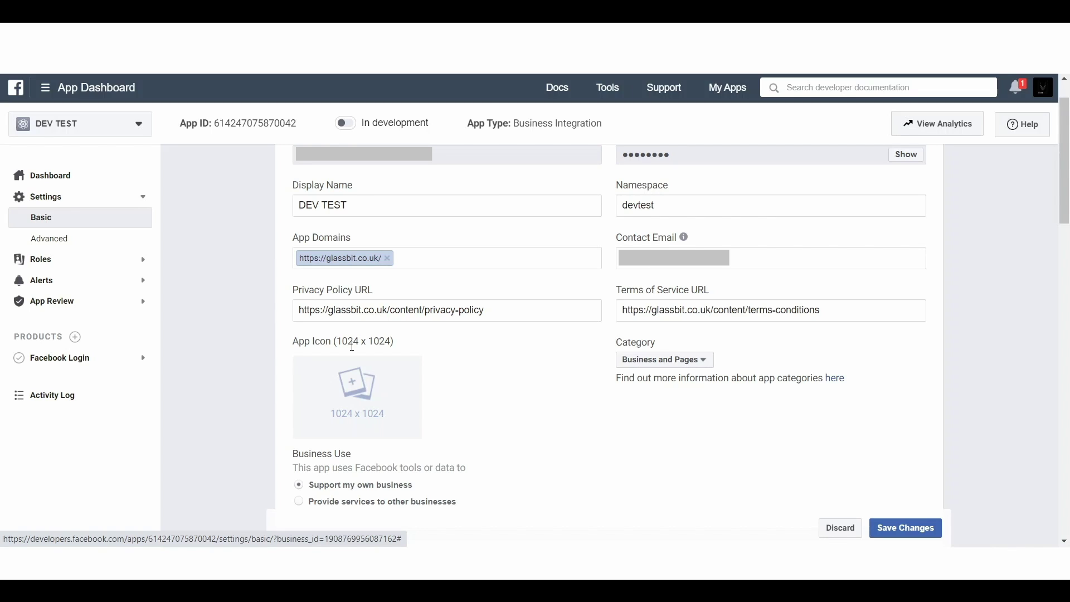
click(355, 398)
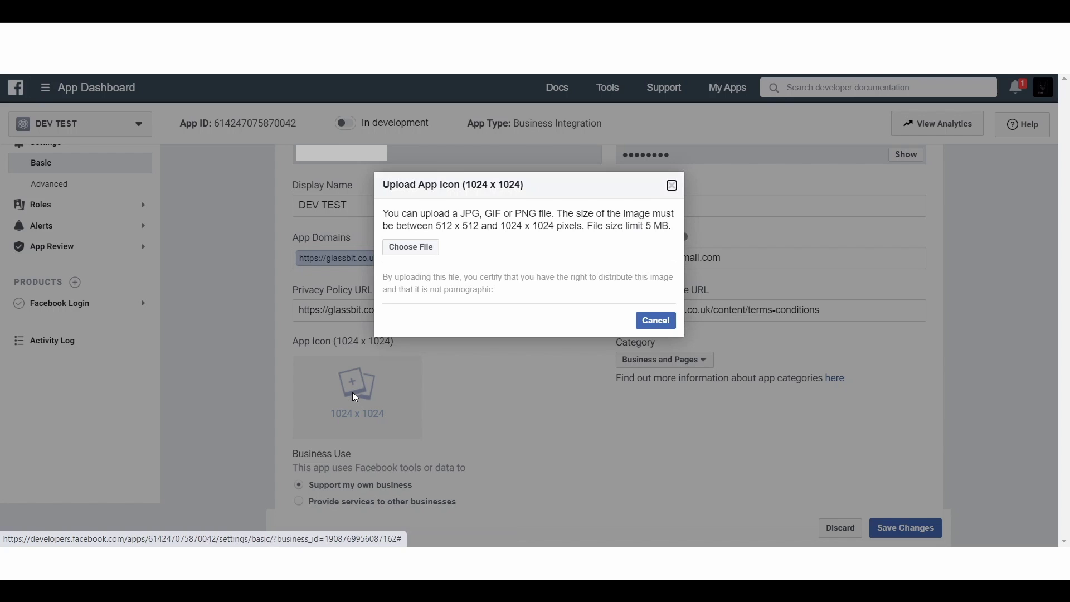
Step: Upload Glass-Bit-1024X1024.png as DEV TEST's app icon
click(411, 248)
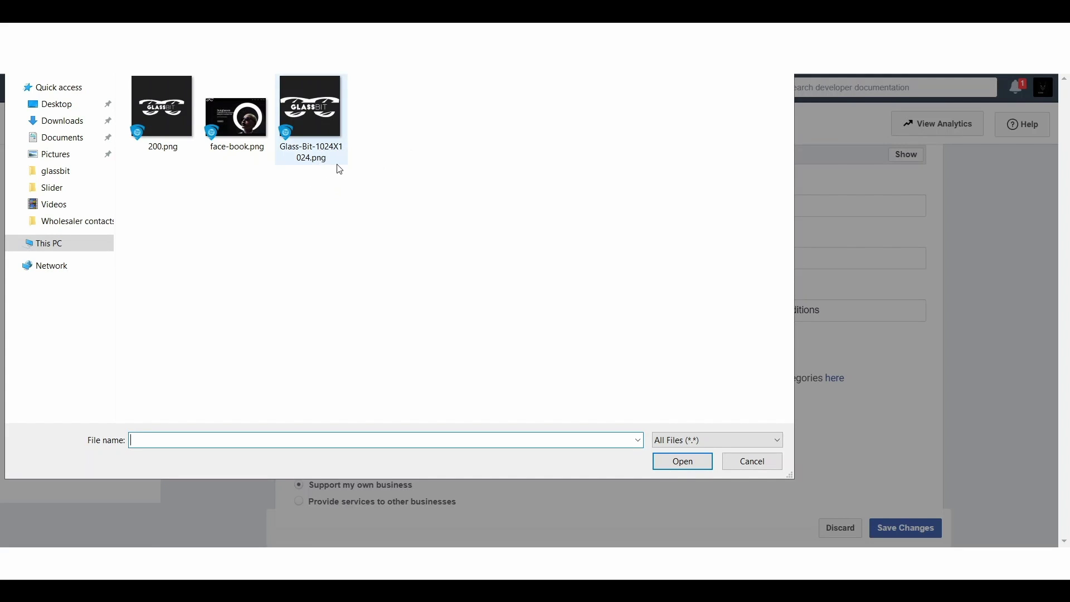
click(313, 112)
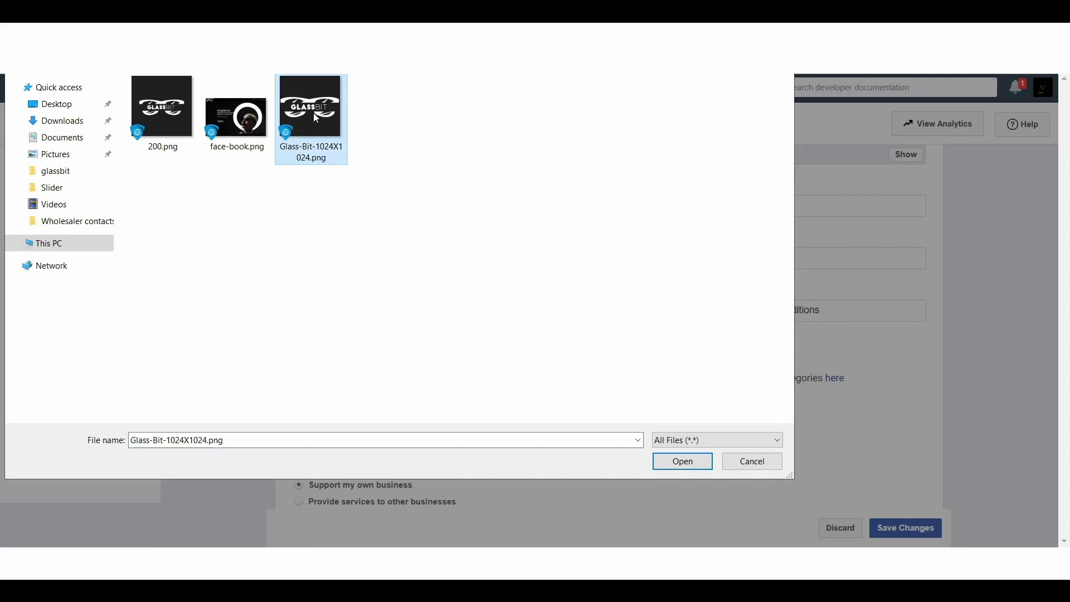
click(676, 464)
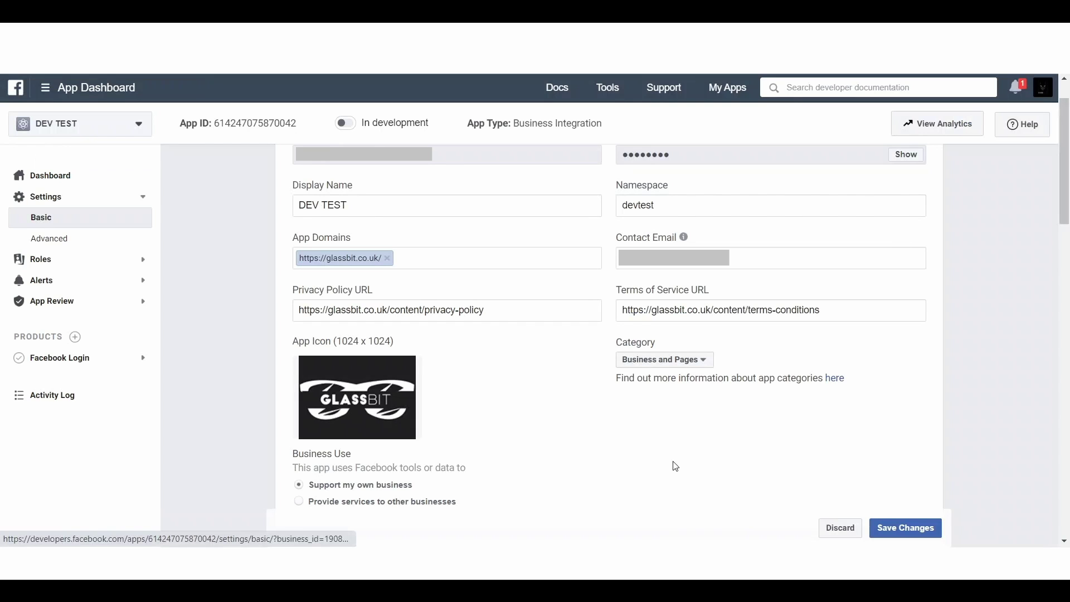
scroll(676, 466, down, 2)
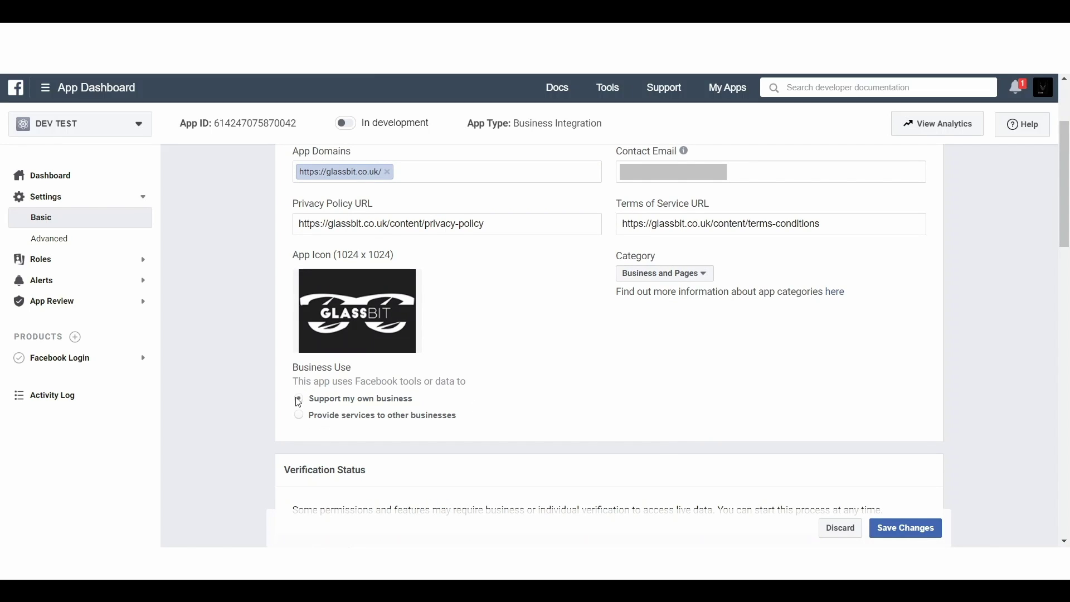
Step: Set business use to 'Support my own business' and save the app settings
click(315, 401)
scroll(898, 483, down, 2)
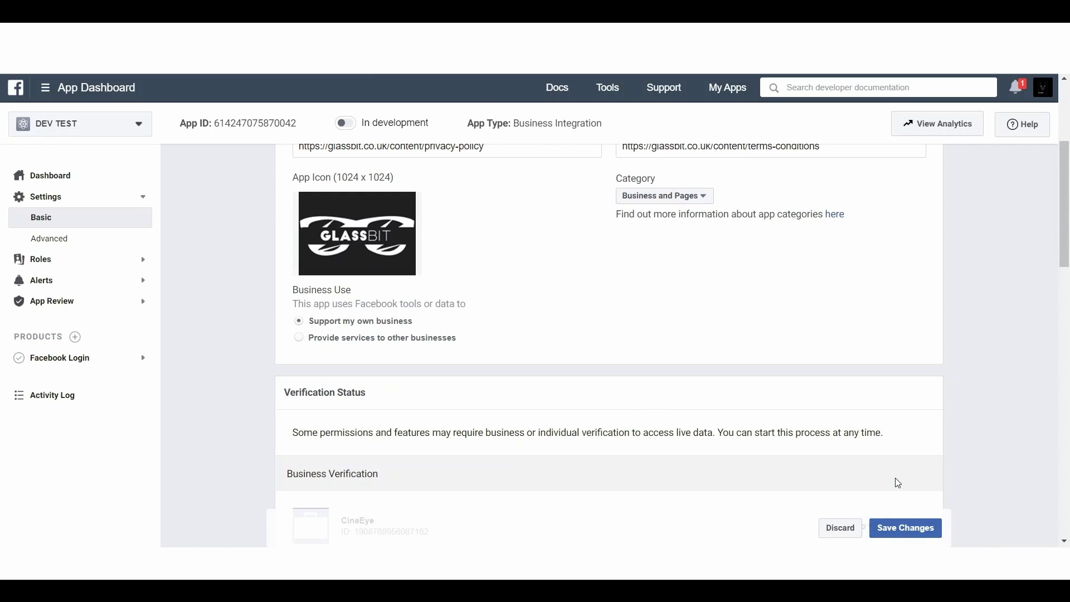
click(920, 533)
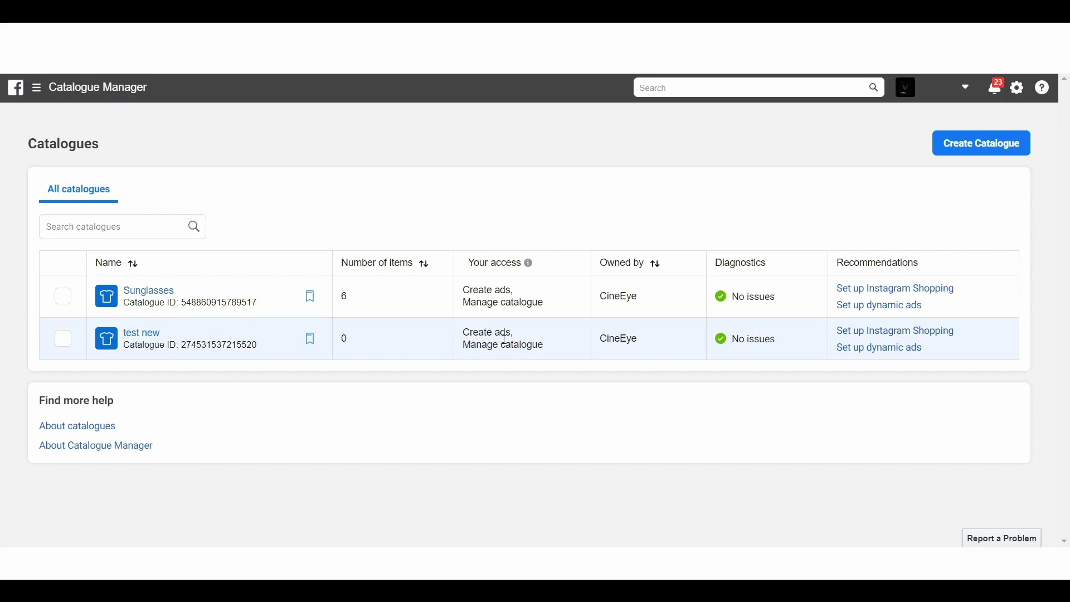
Step: Start a new E-commerce catalogue and advance to its Configure Settings form
click(983, 146)
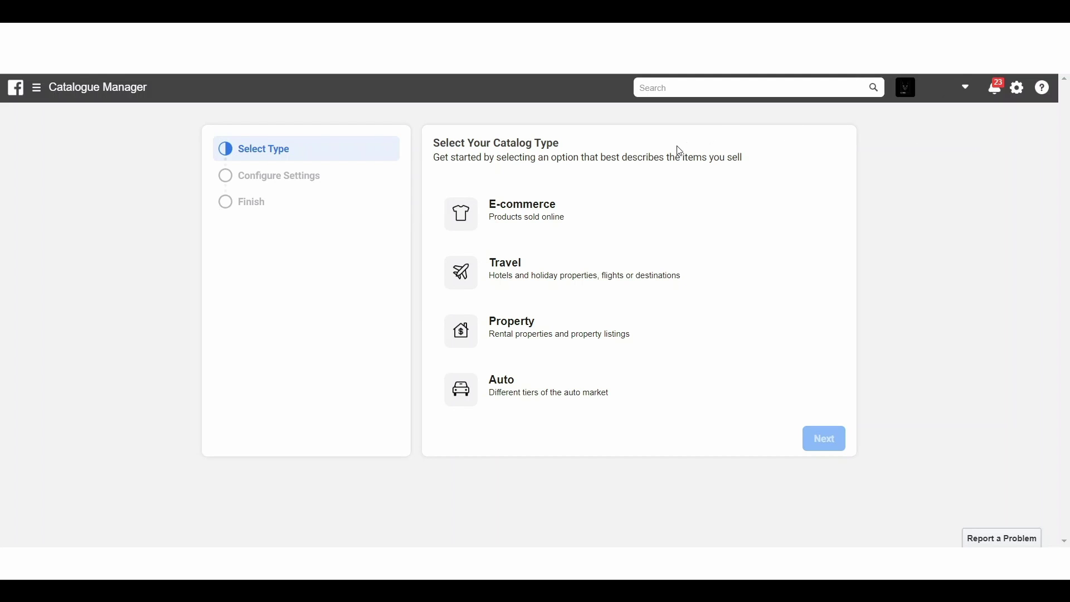
click(530, 216)
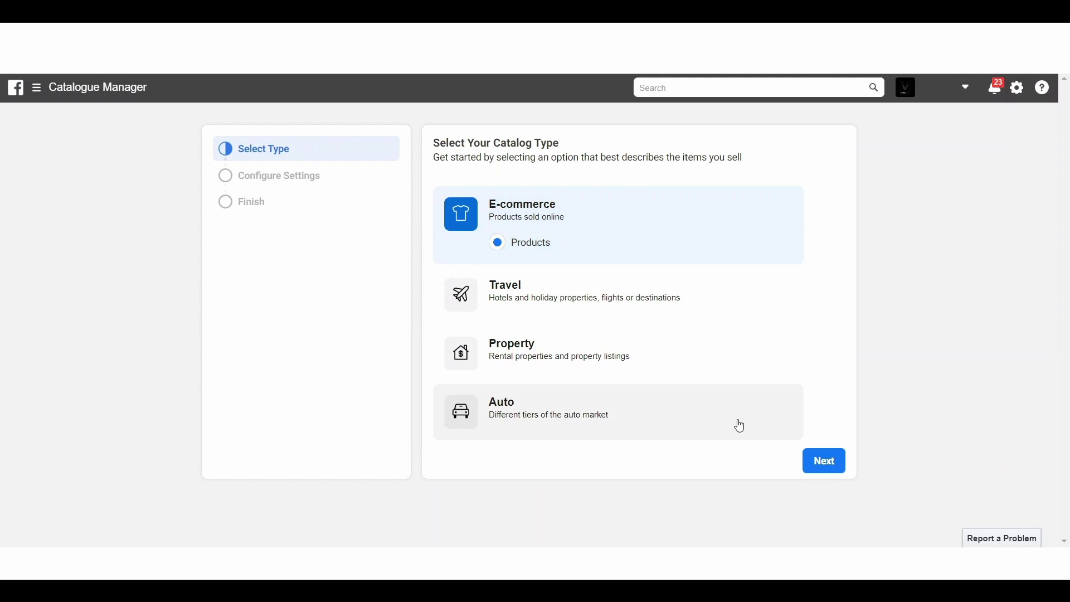
click(828, 464)
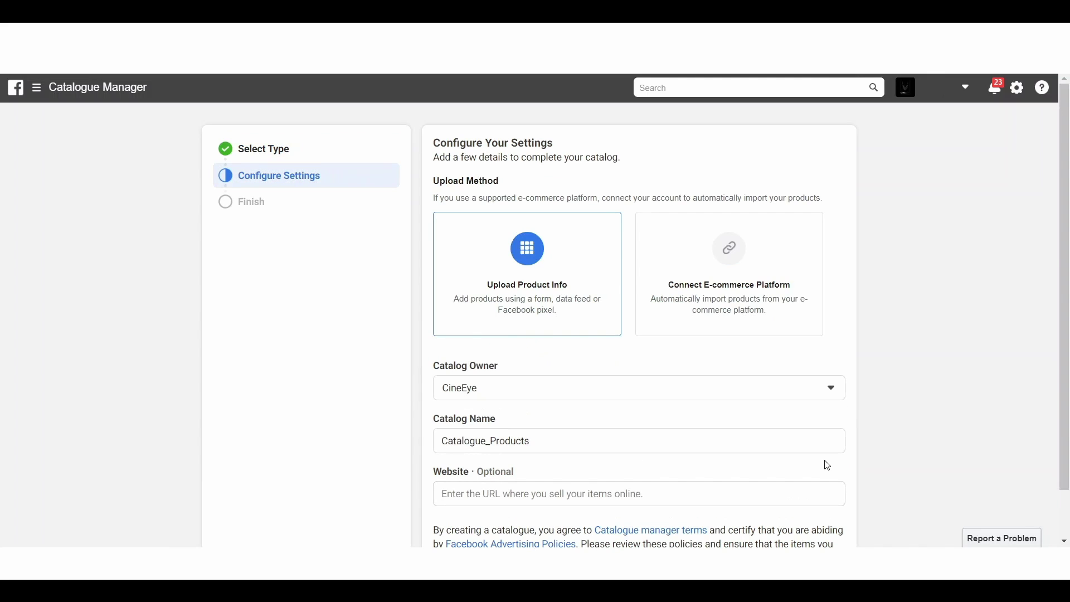
scroll(780, 387, down, 1)
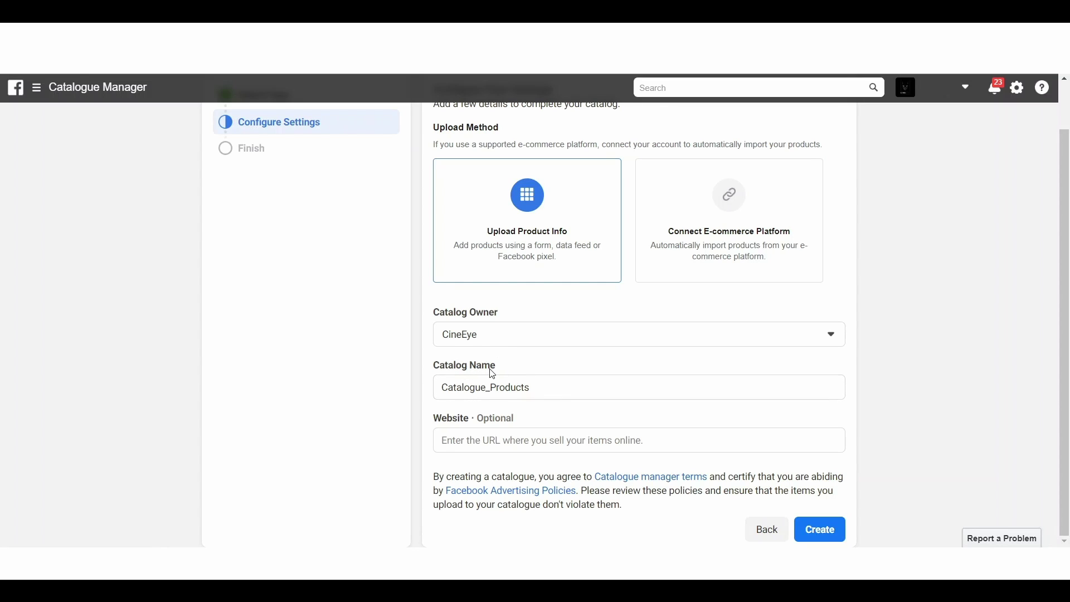
click(548, 390)
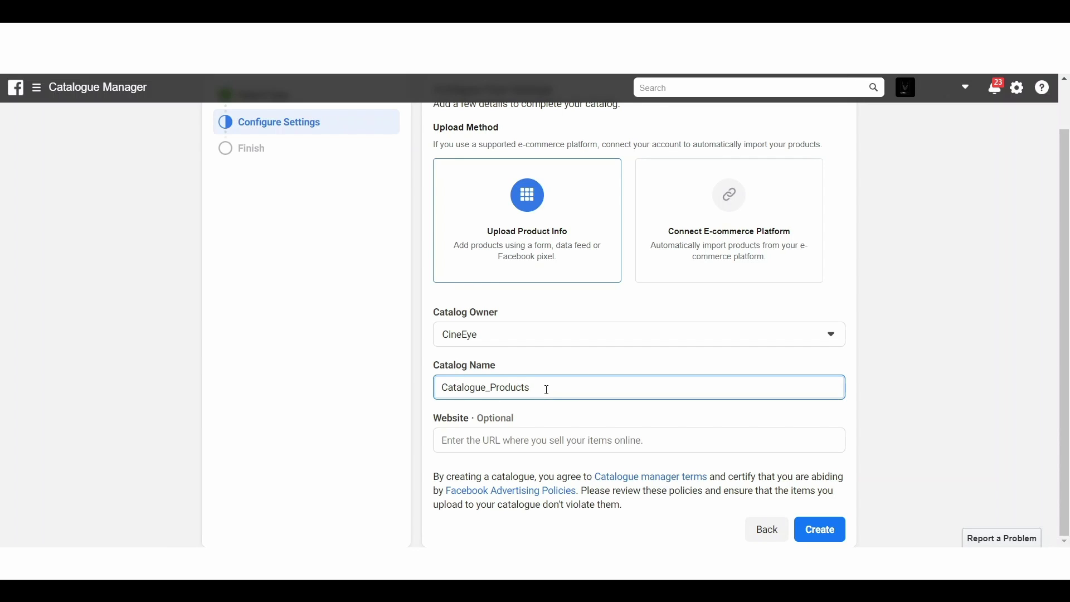
key(ctrl+a)
text(All)
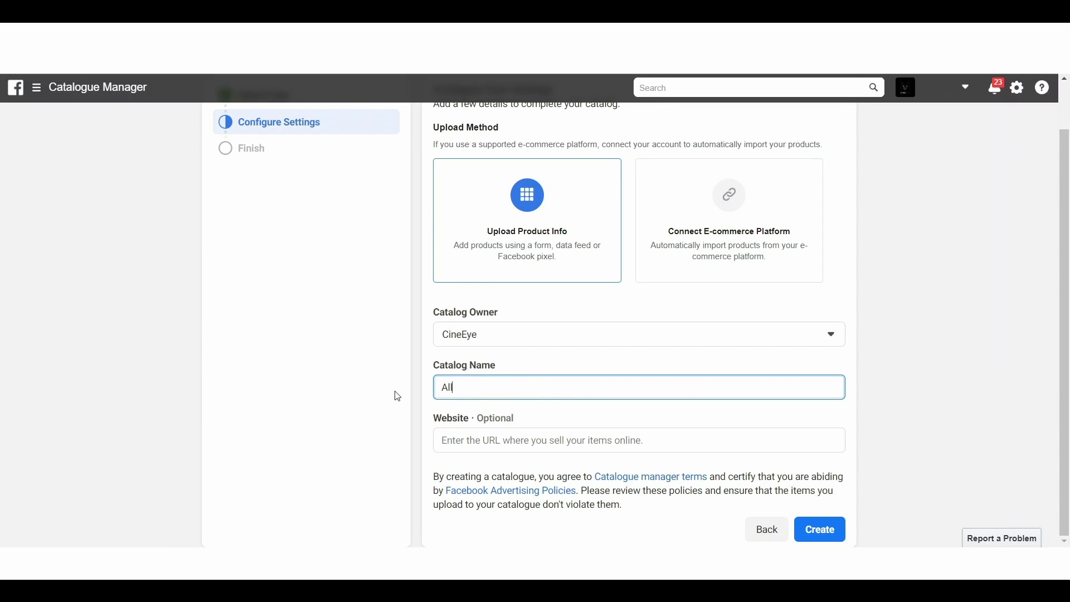
text( Products)
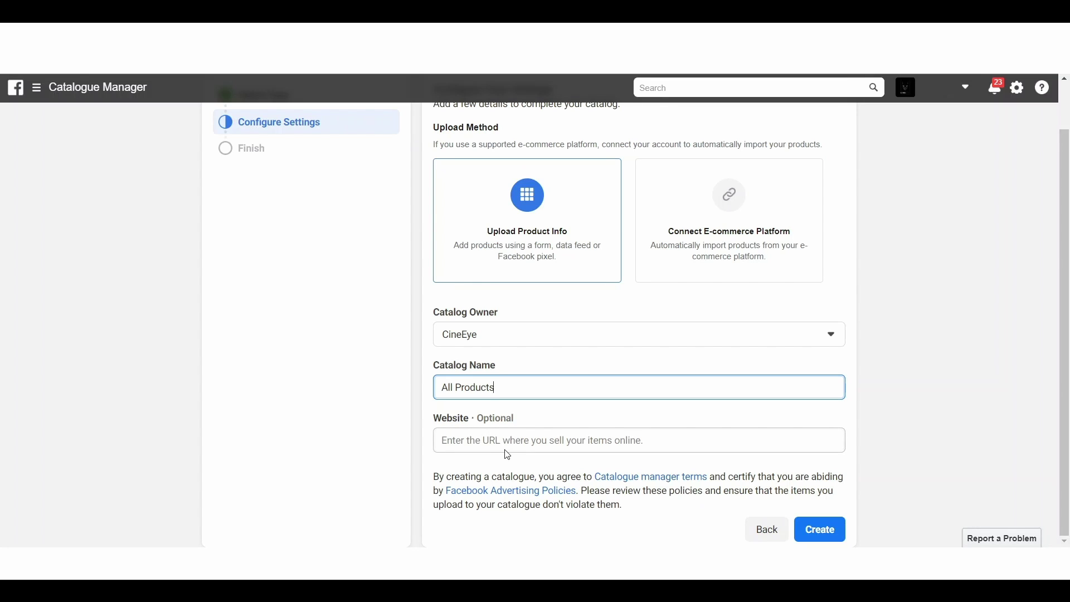
click(532, 441)
text(https://glassbit.co.uk/)
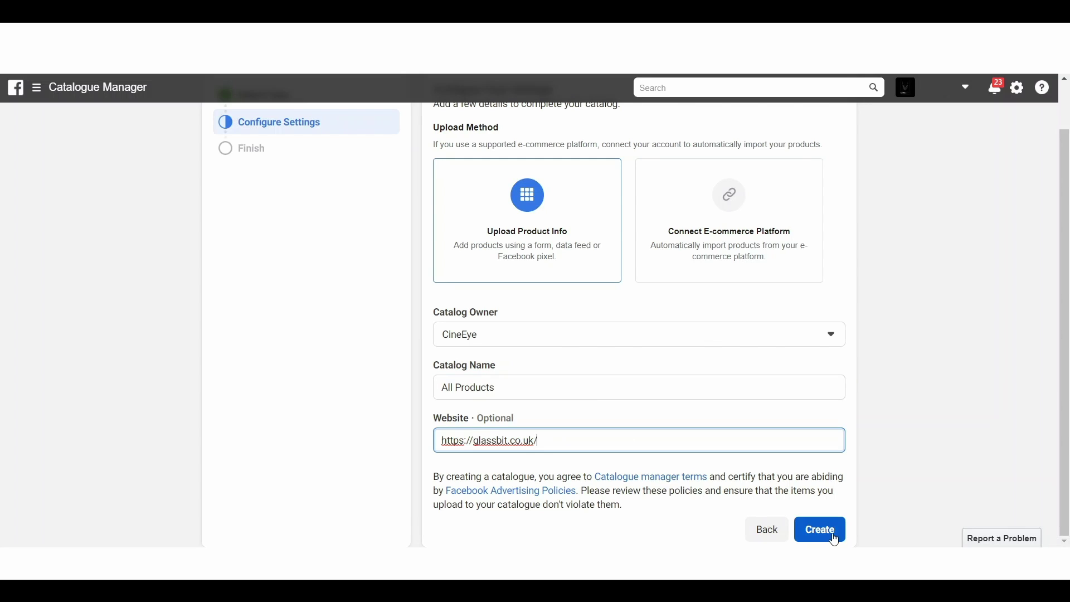
click(834, 539)
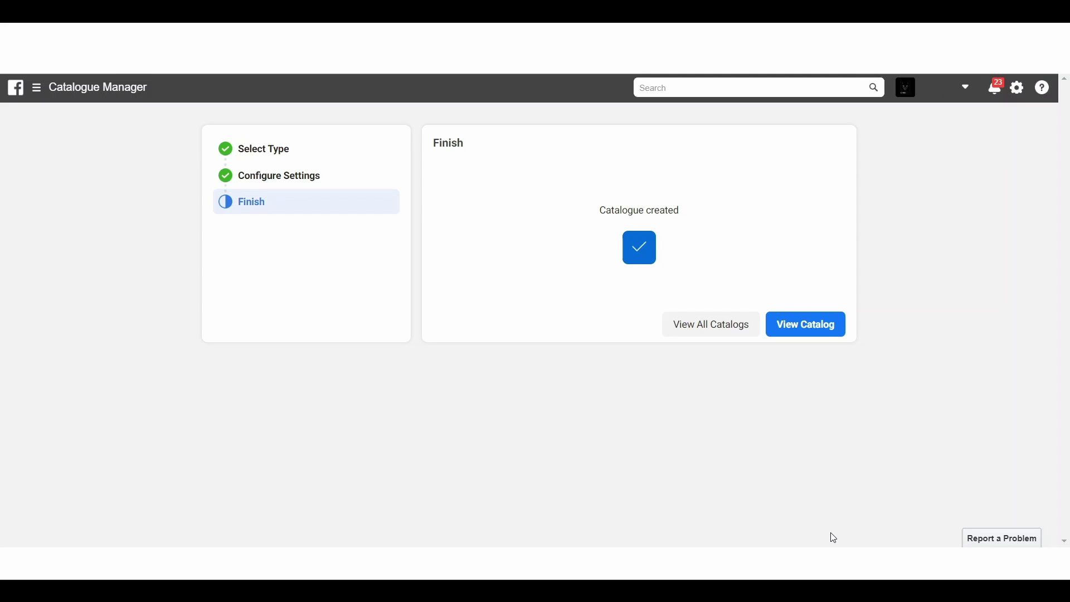
click(820, 329)
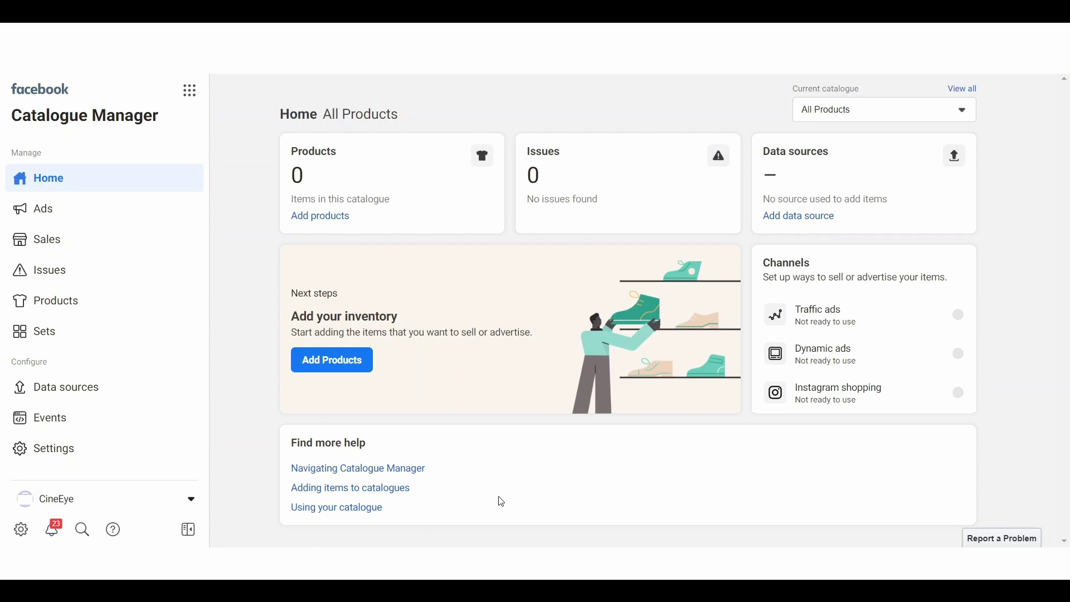
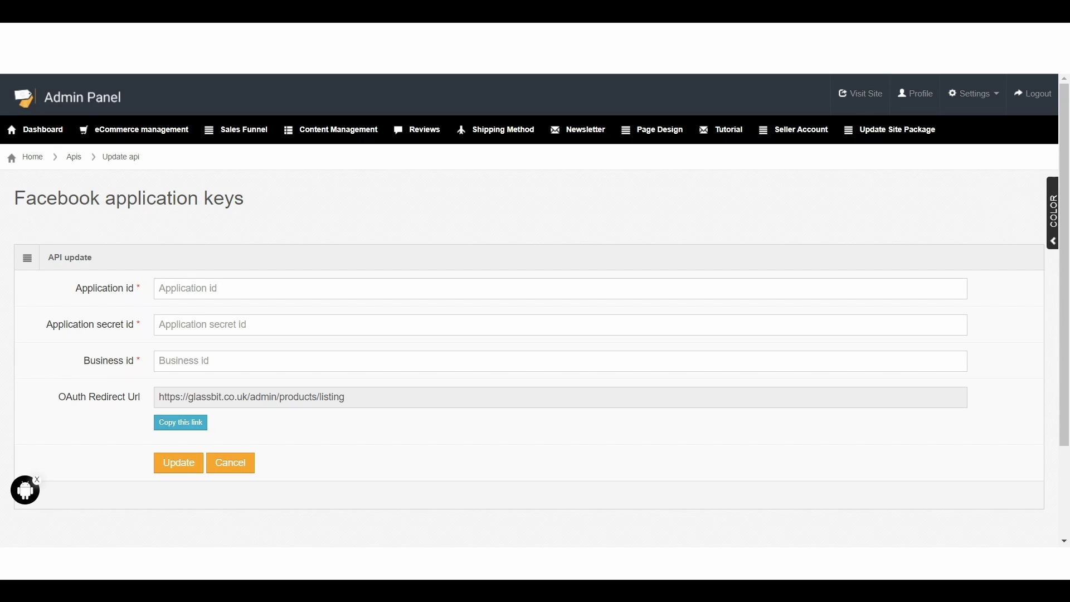
Step: Paste the Facebook app ID into the Application id field
click(199, 287)
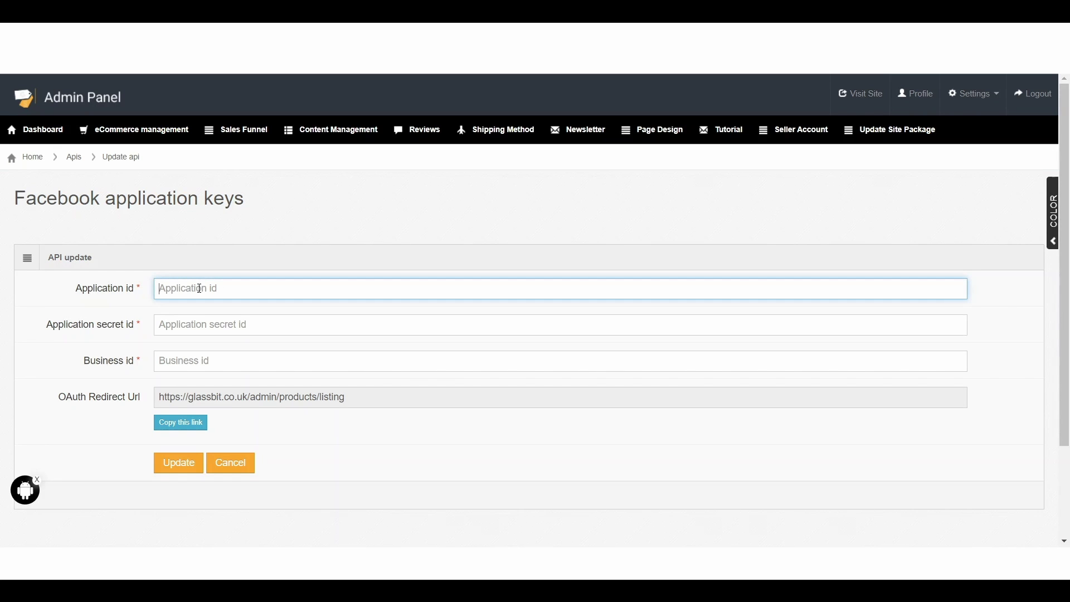
key(ctrl+v)
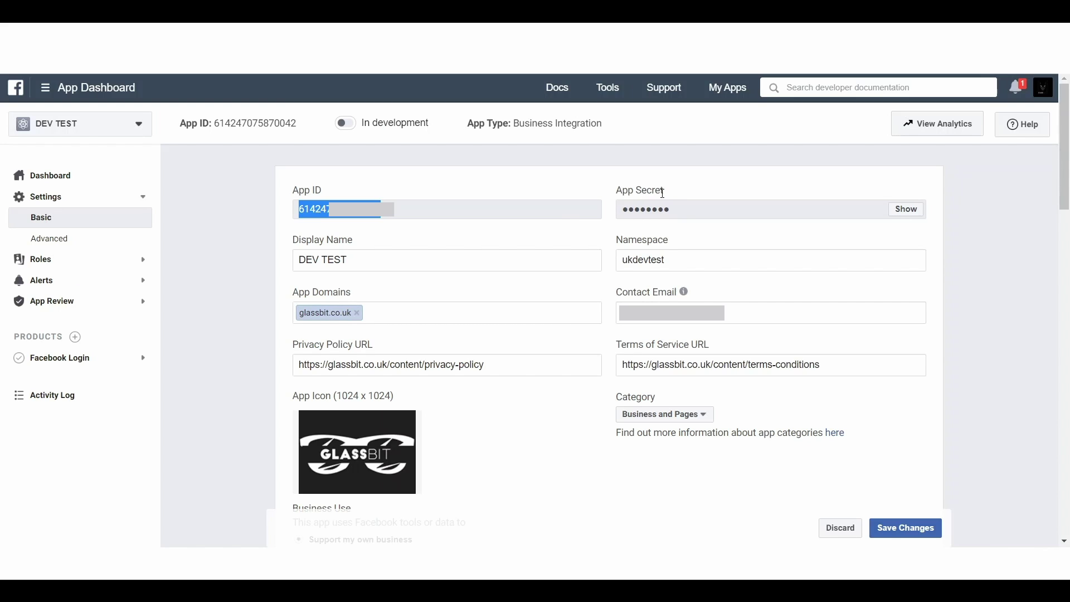
Step: Reveal the DEV TEST App Secret by re-entering the account password, select it, and return to the admin form
click(909, 213)
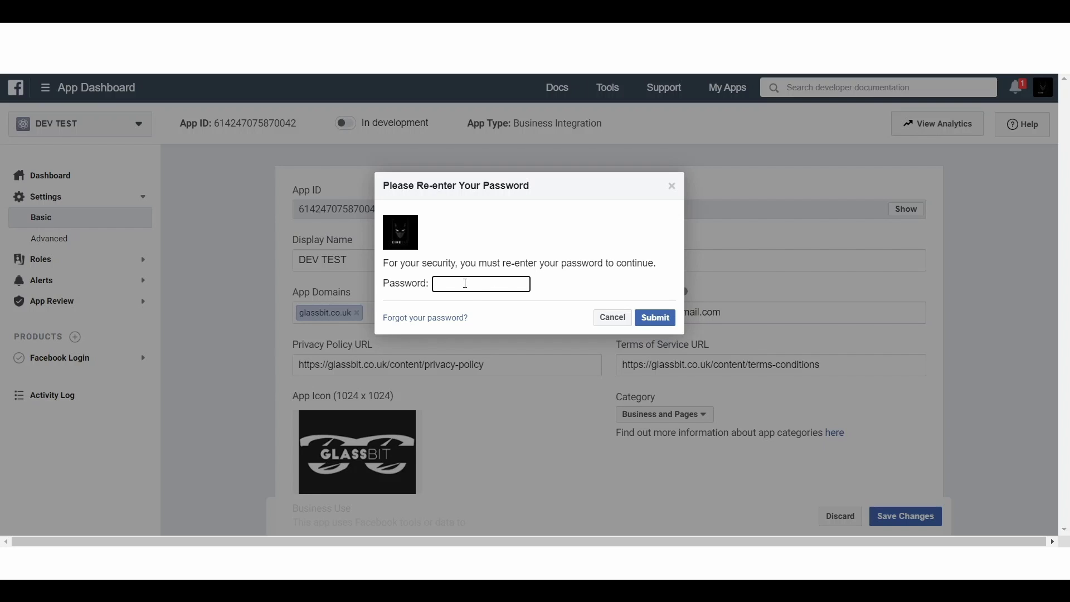
key(ctrl+v)
click(657, 319)
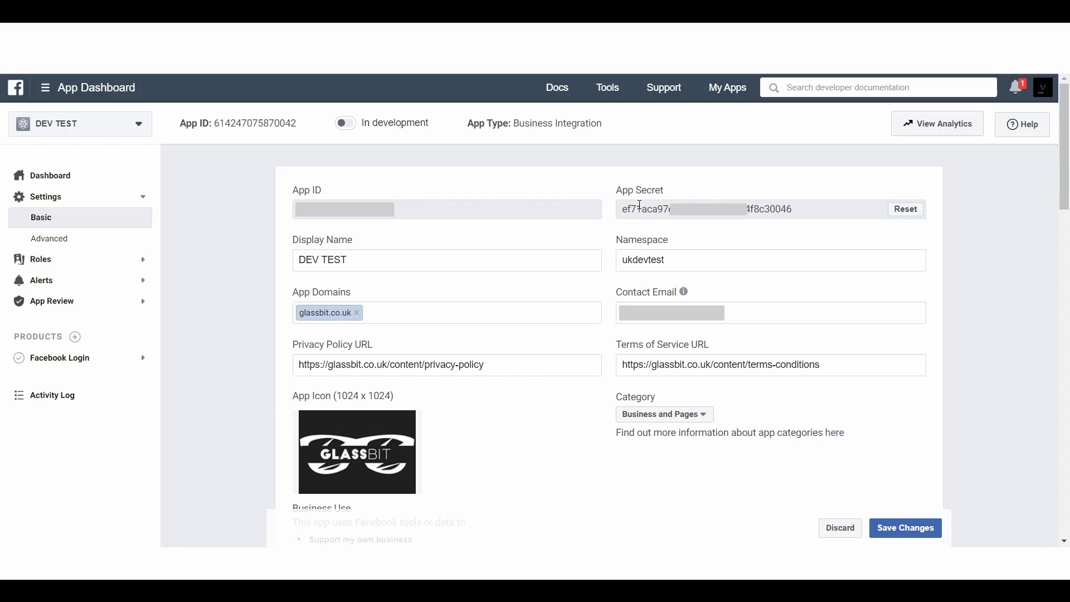
drag(797, 212, 621, 225)
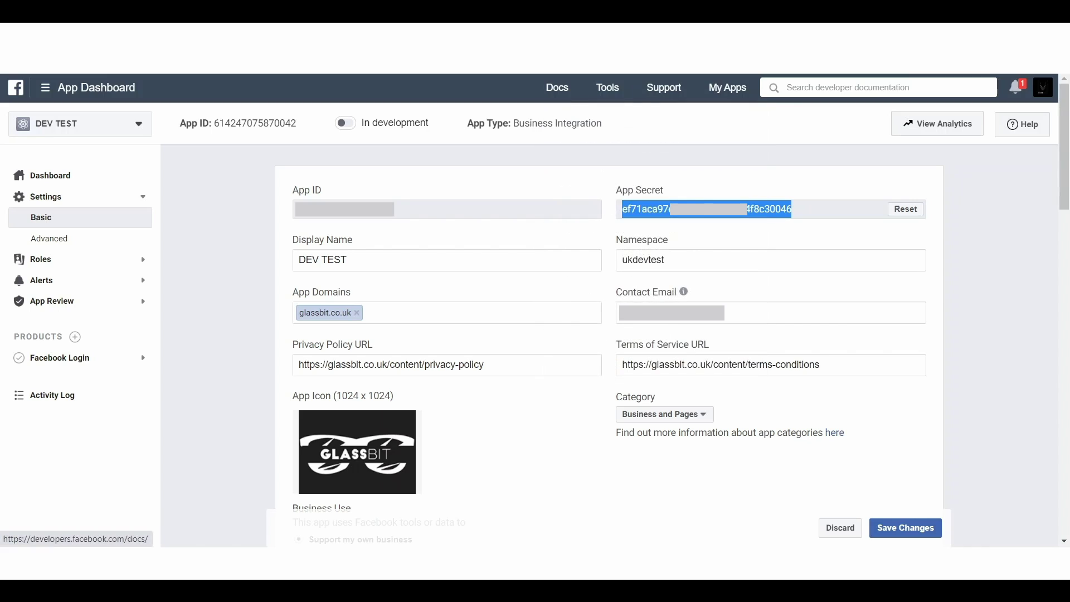
key(ctrl+Tab)
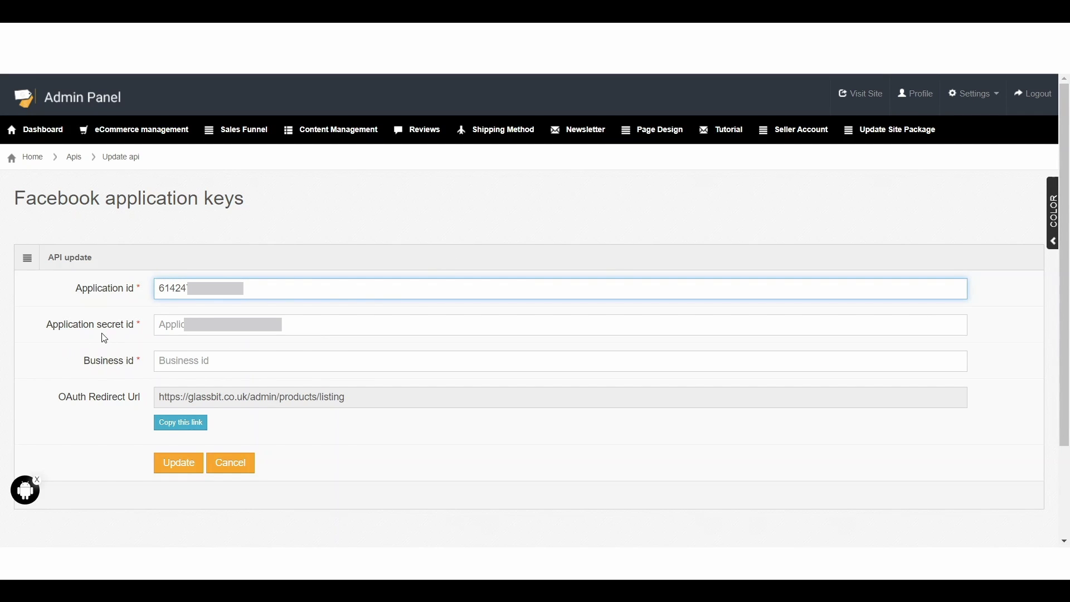
Step: Paste the app secret into Application secret id and the Business id, then save the keys
click(182, 325)
key(ctrl+v)
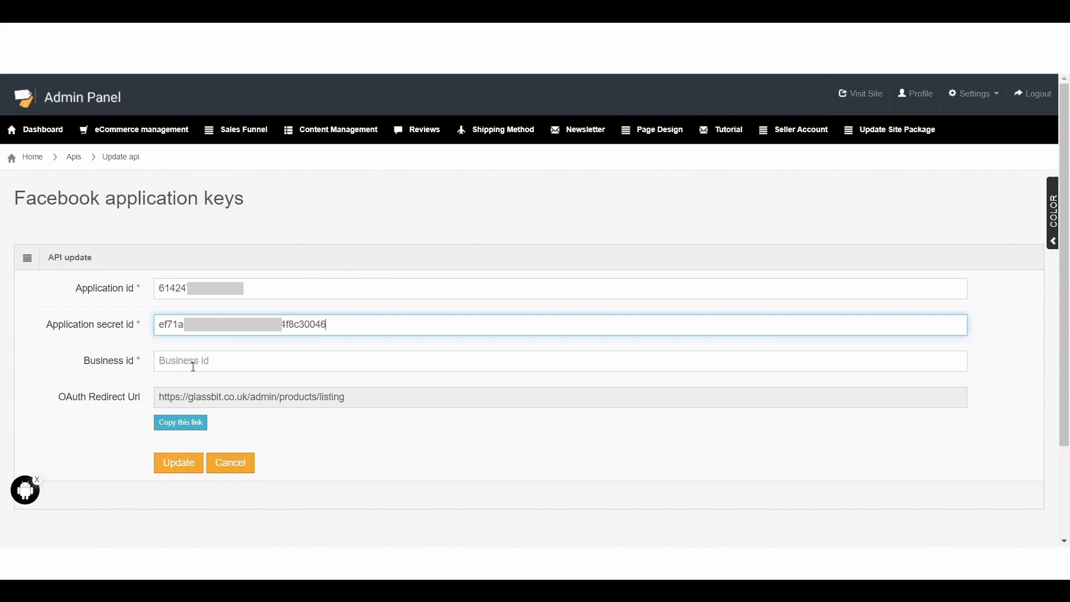
click(186, 355)
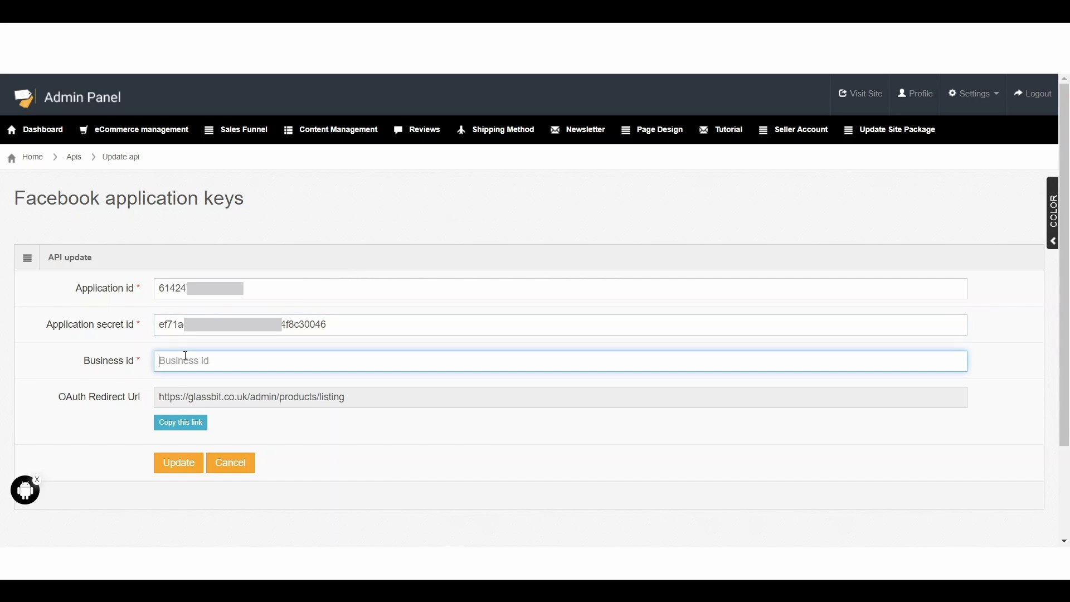
key(ctrl+v)
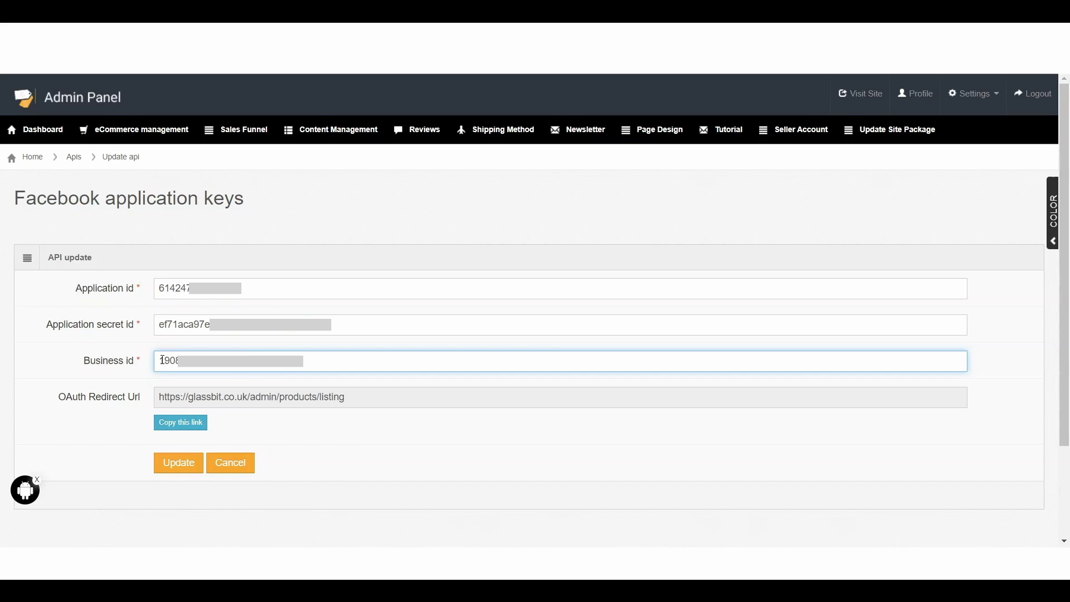
key(Return)
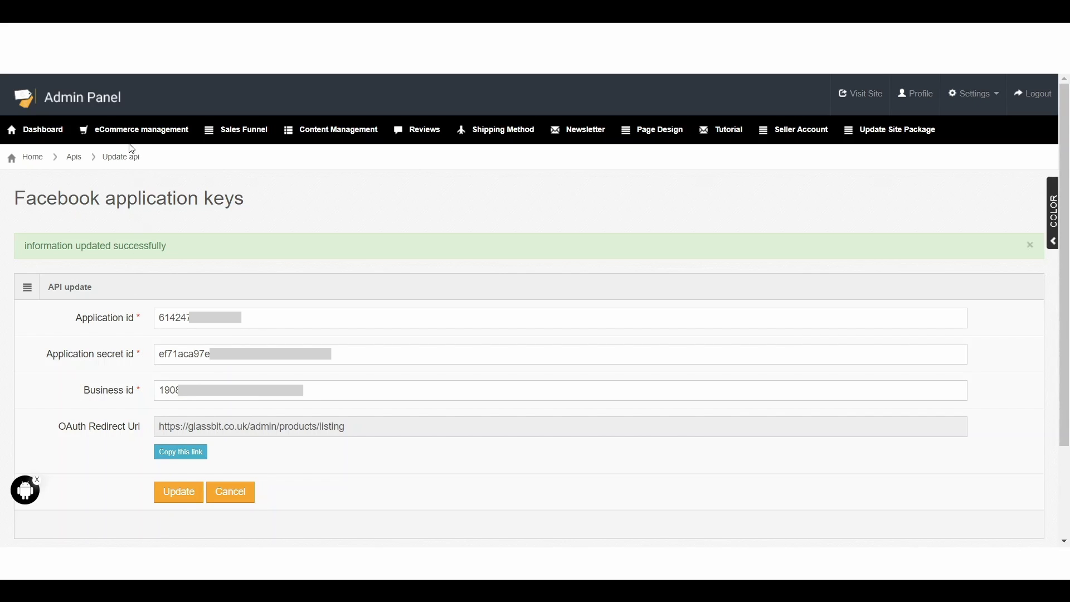
mouse_move(128, 140)
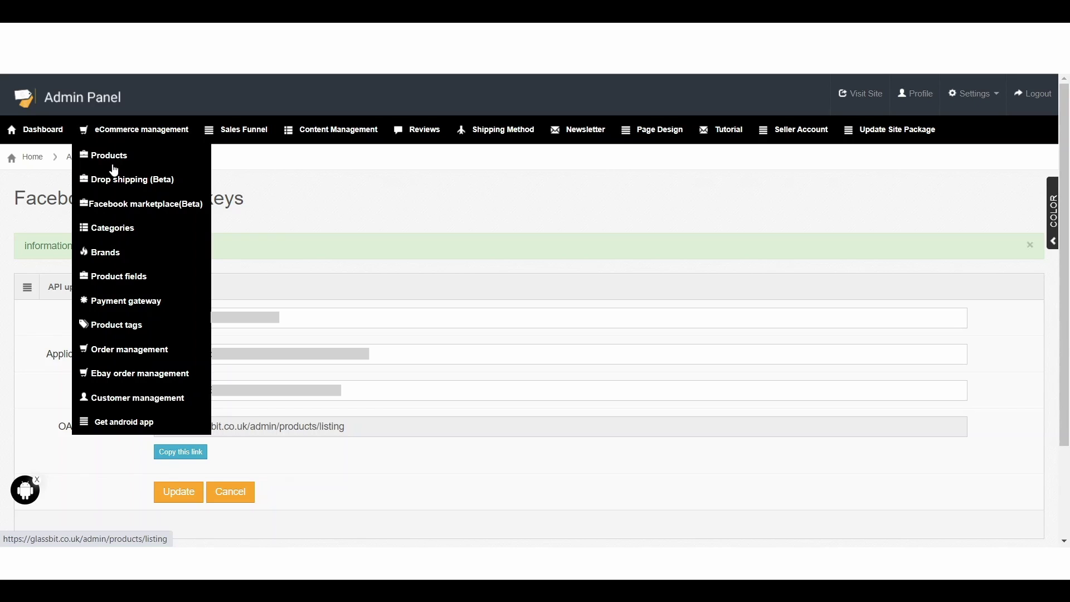
Step: Open Products and allow DEV TEST to manage the business and its product catalogues
click(112, 162)
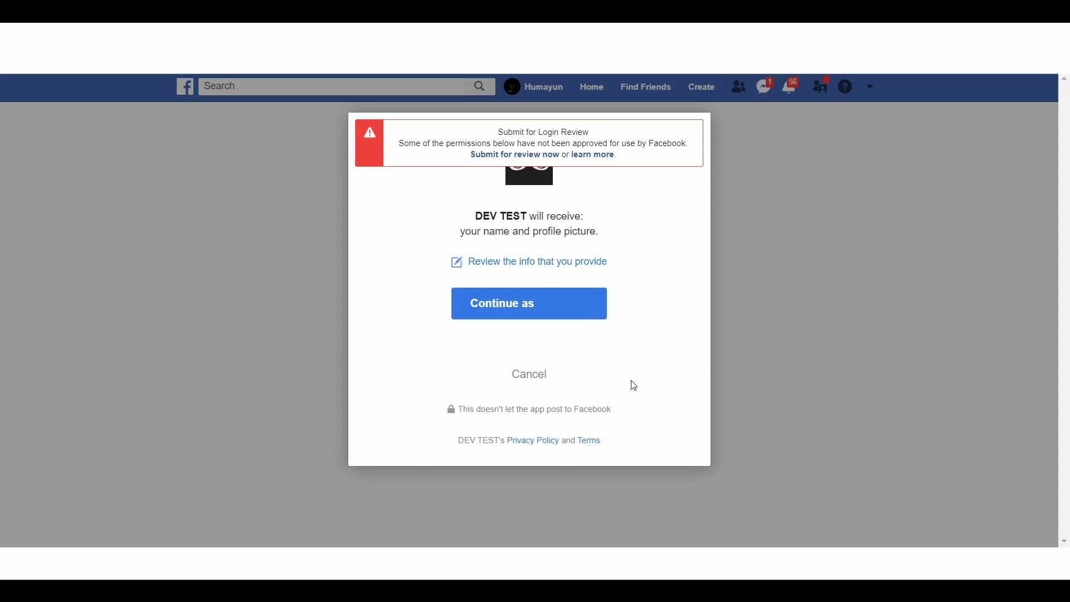
click(528, 316)
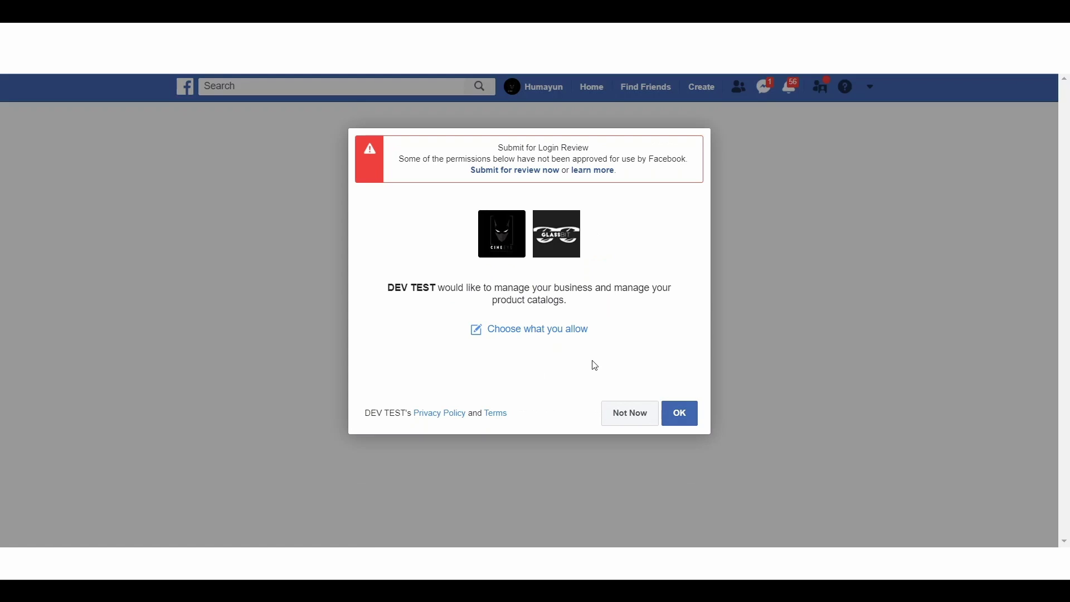
click(680, 422)
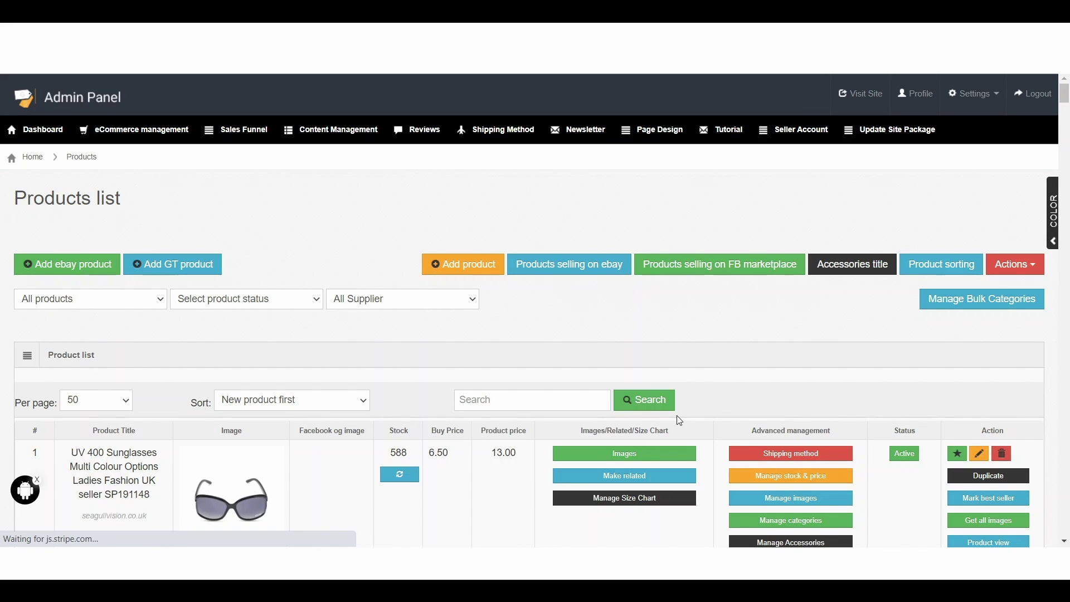
Step: Choose Sell on Fb marketplace for the first UV 400 sunglasses product and open the catalogue dropdown
scroll(677, 416, down, 5)
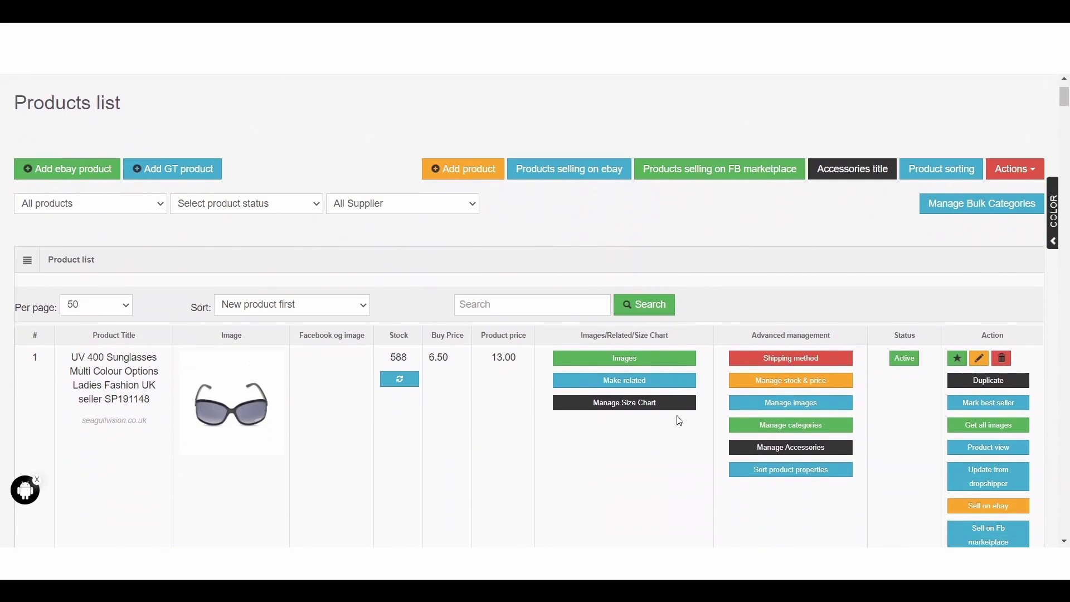
scroll(679, 422, down, 4)
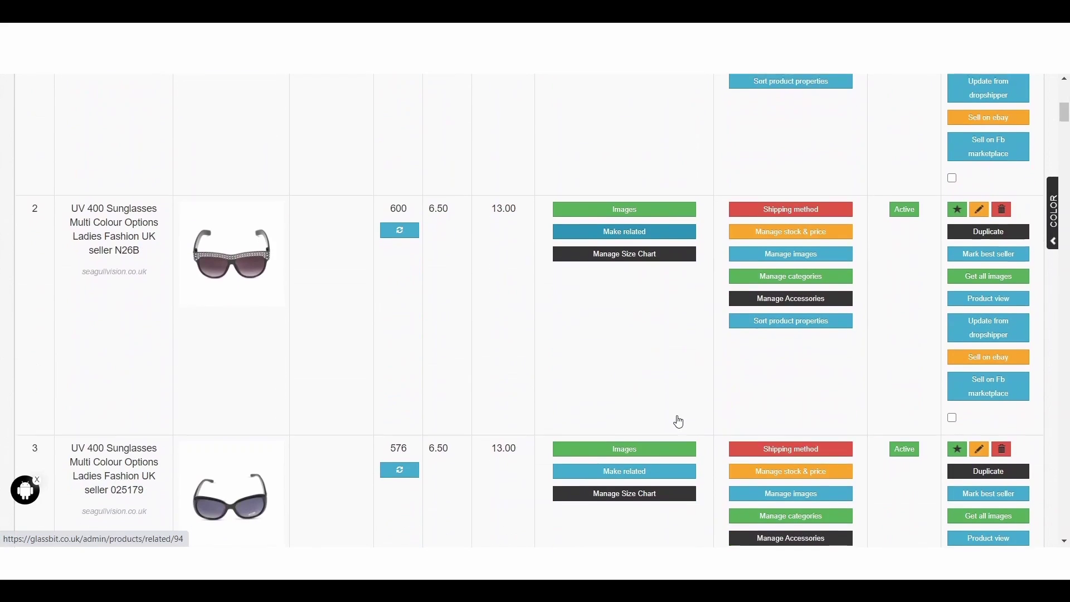
scroll(679, 422, up, 5)
scroll(679, 422, up, 1)
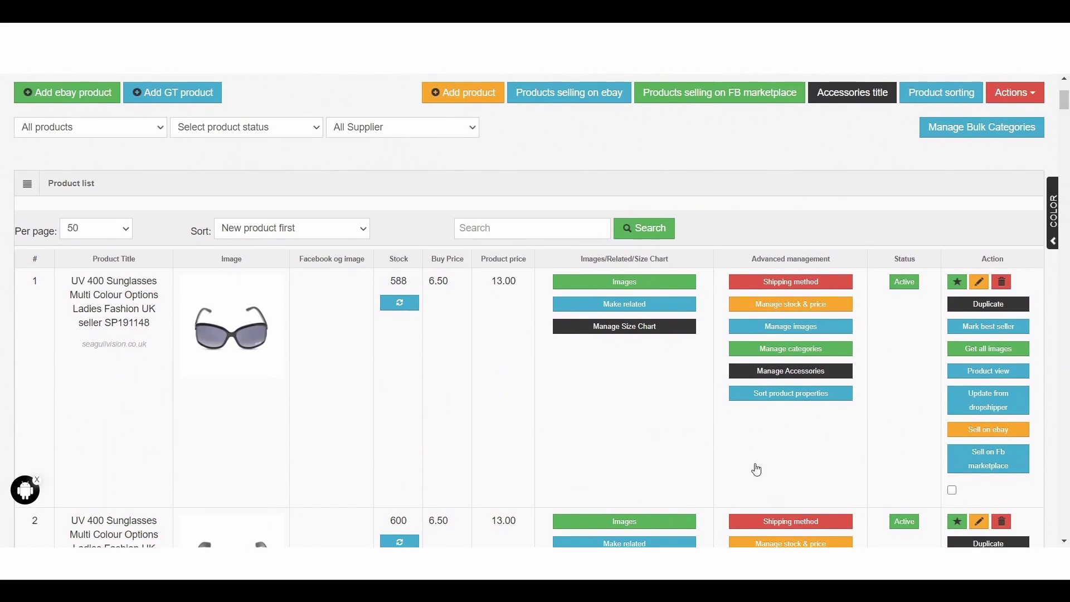
click(994, 464)
click(562, 179)
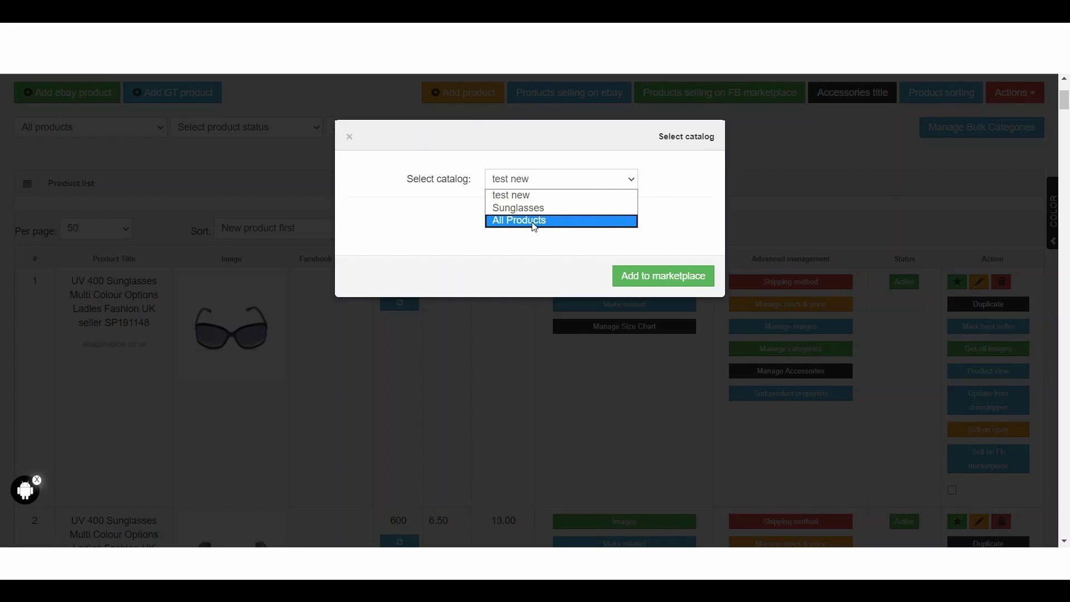
Step: Pick the All Products catalogue and add the first sunglasses product to it
click(536, 223)
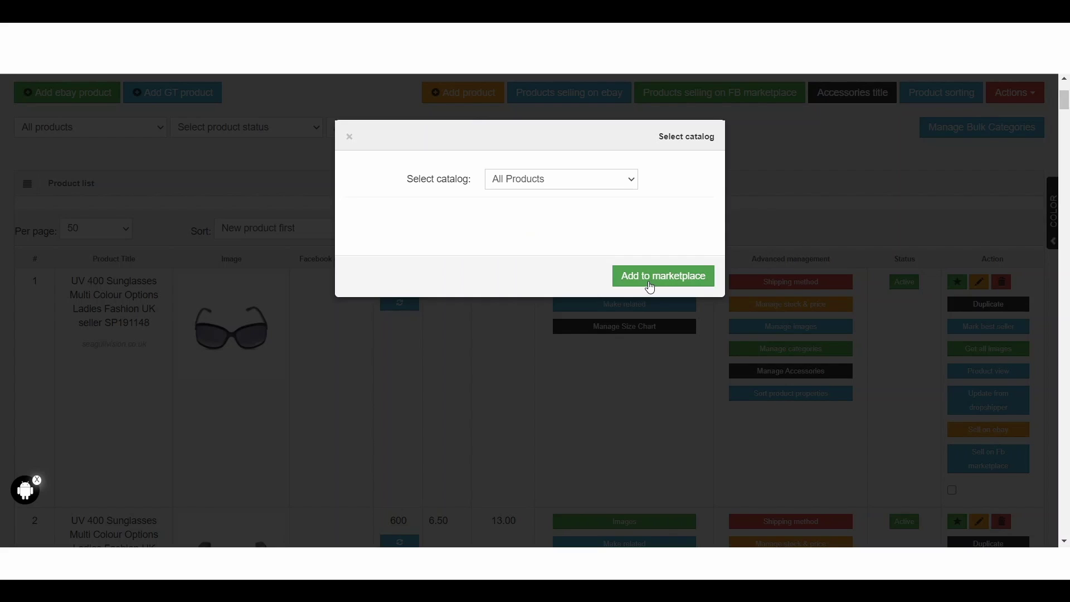
click(650, 287)
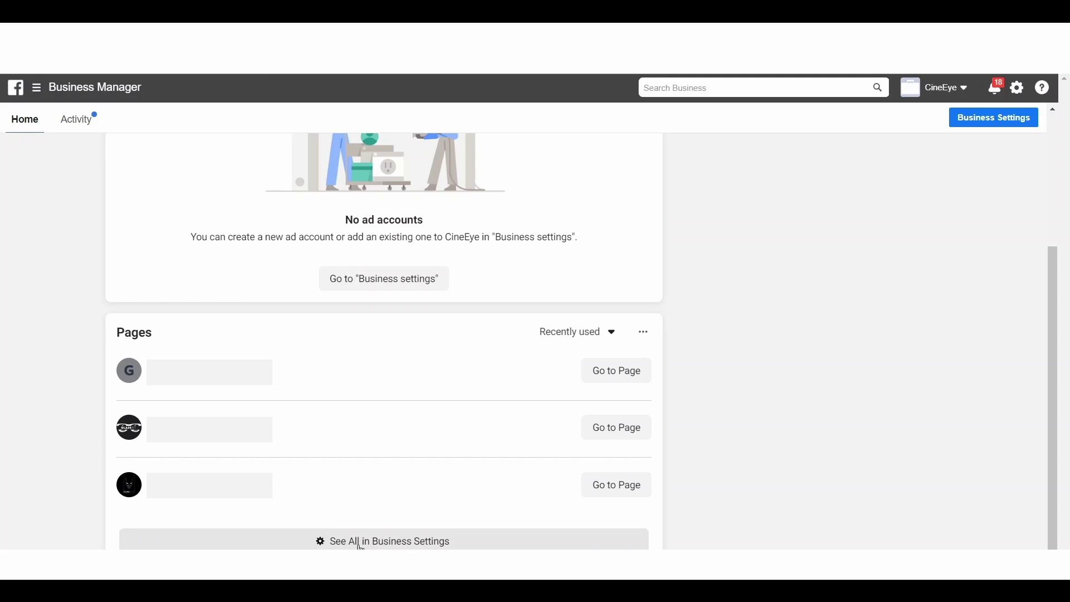
Step: In Business Settings Pages, choose Add > Create a New Page
click(431, 544)
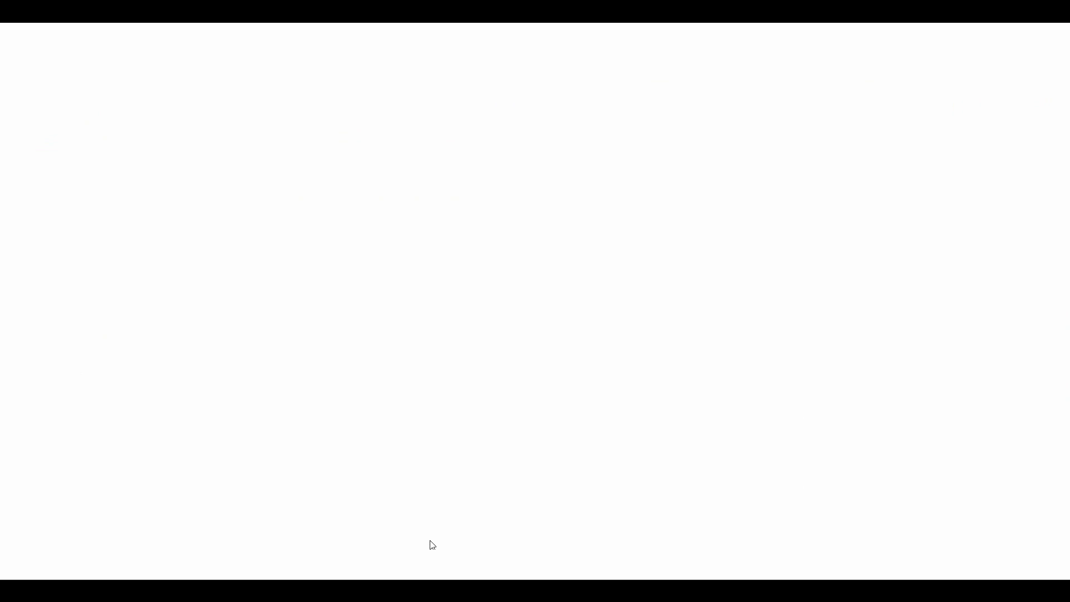
click(423, 185)
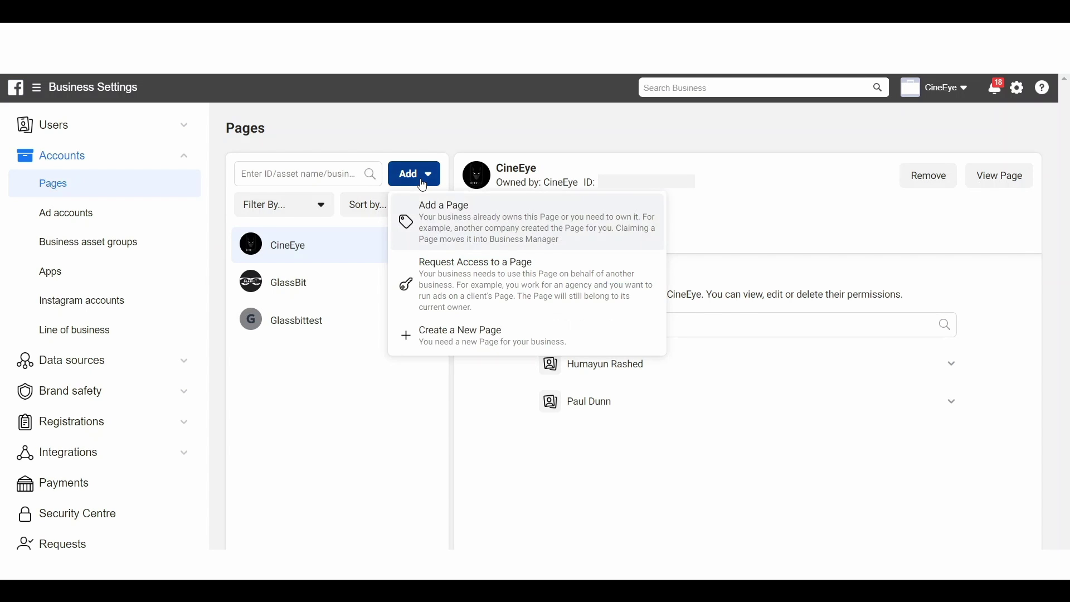
click(493, 342)
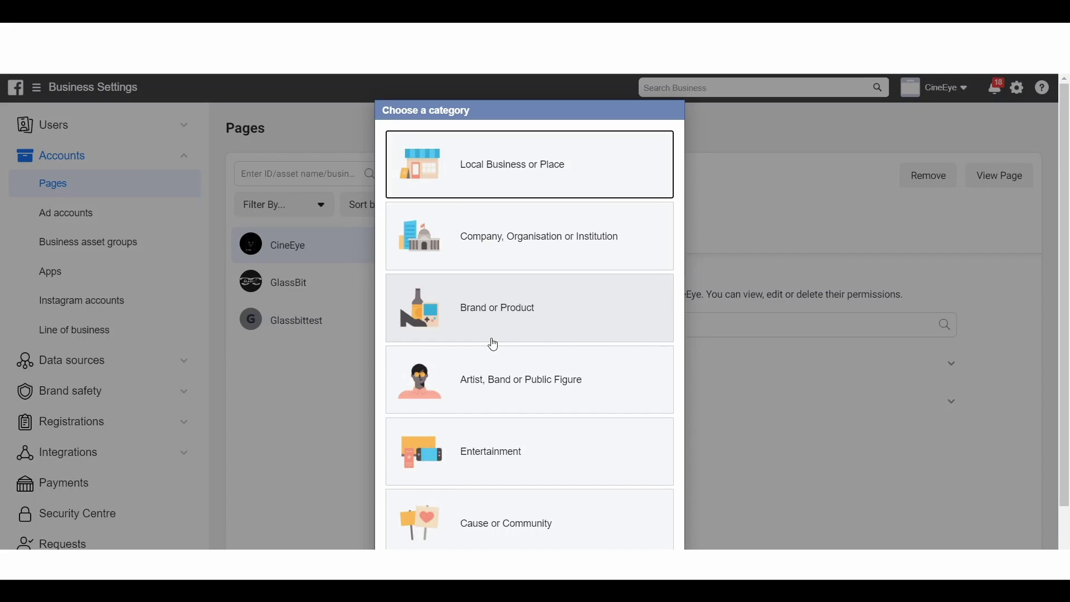
Step: Create local business Page DEVtest2020uk under Beauty, cosmetic & personal care with autofilled address
click(517, 172)
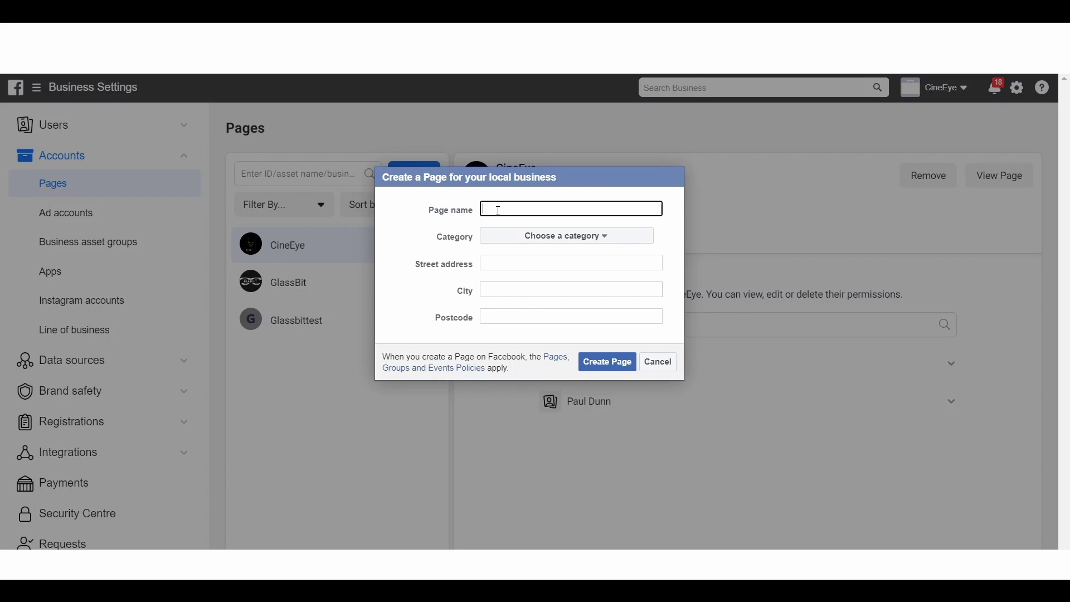
text(DEVtest2020uk)
click(589, 243)
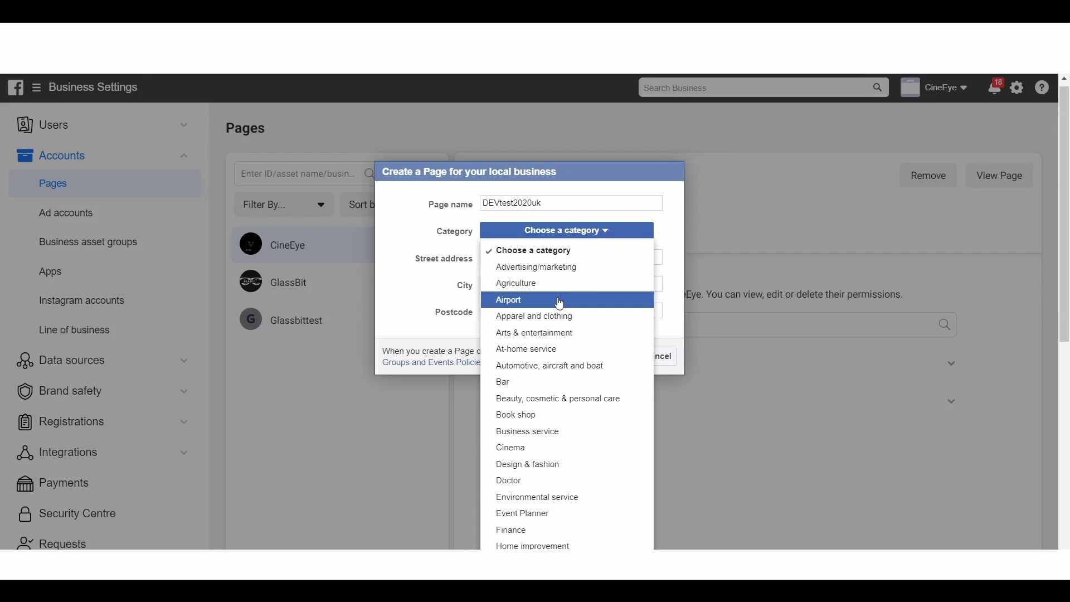
scroll(561, 303, down, 2)
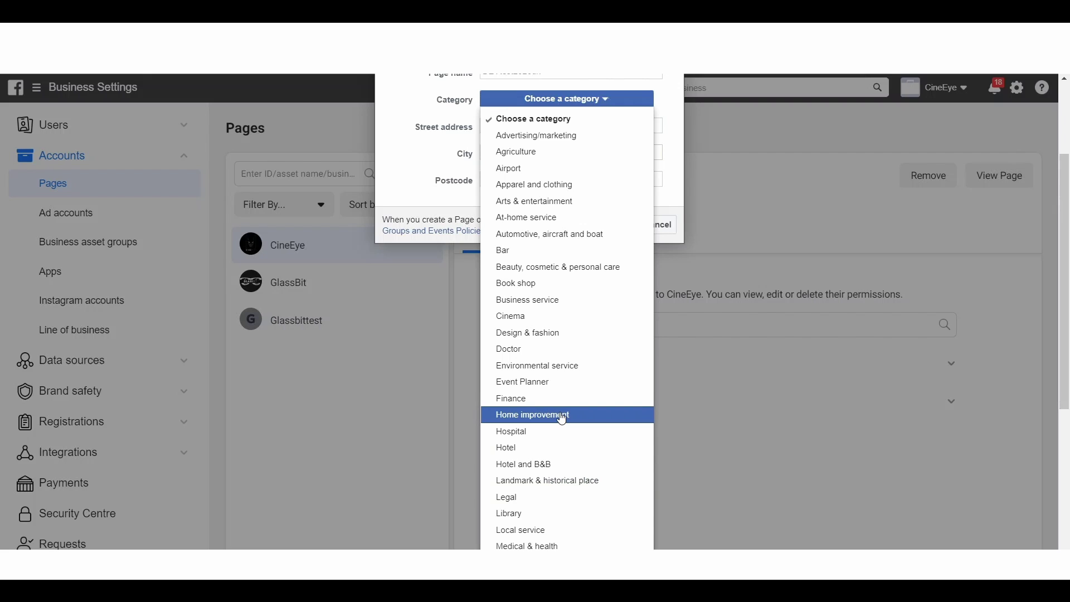
click(560, 277)
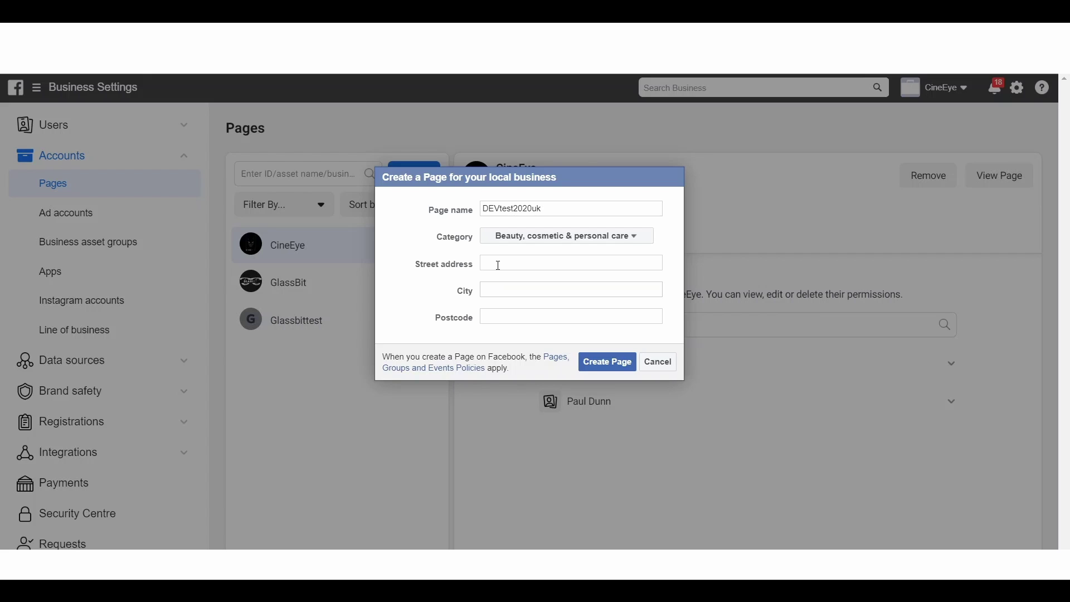
click(498, 269)
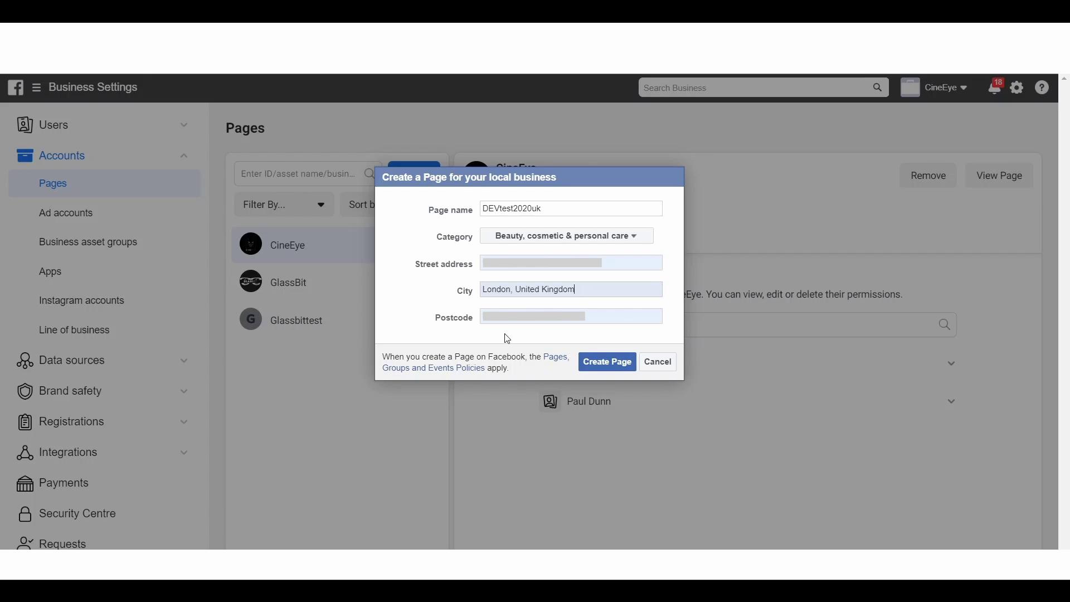
click(609, 364)
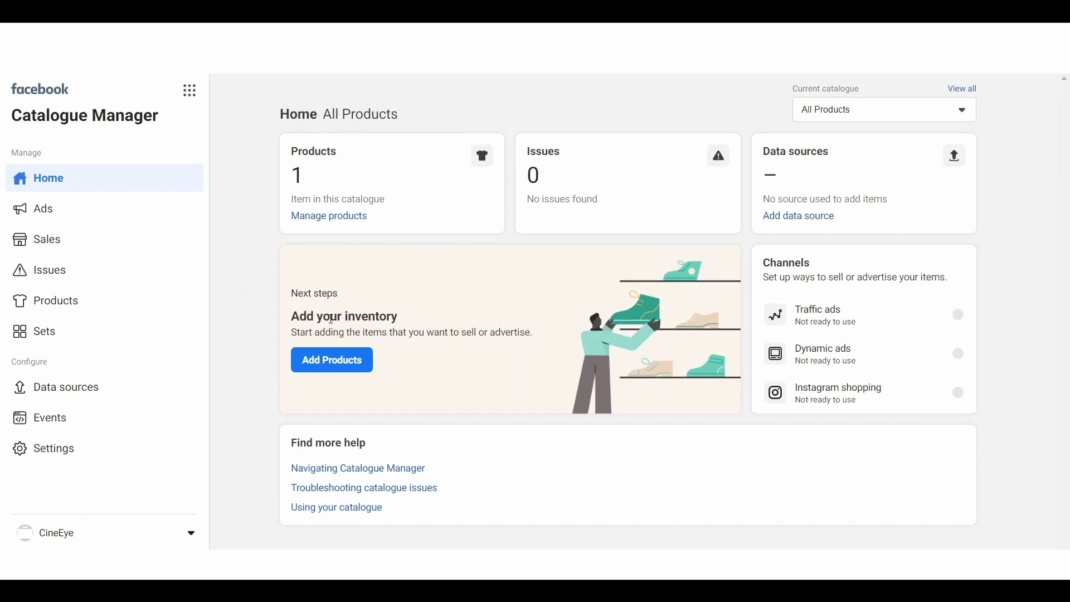
Step: Go to Sales > Page shops in Catalogue Manager and choose Connect Page
click(67, 244)
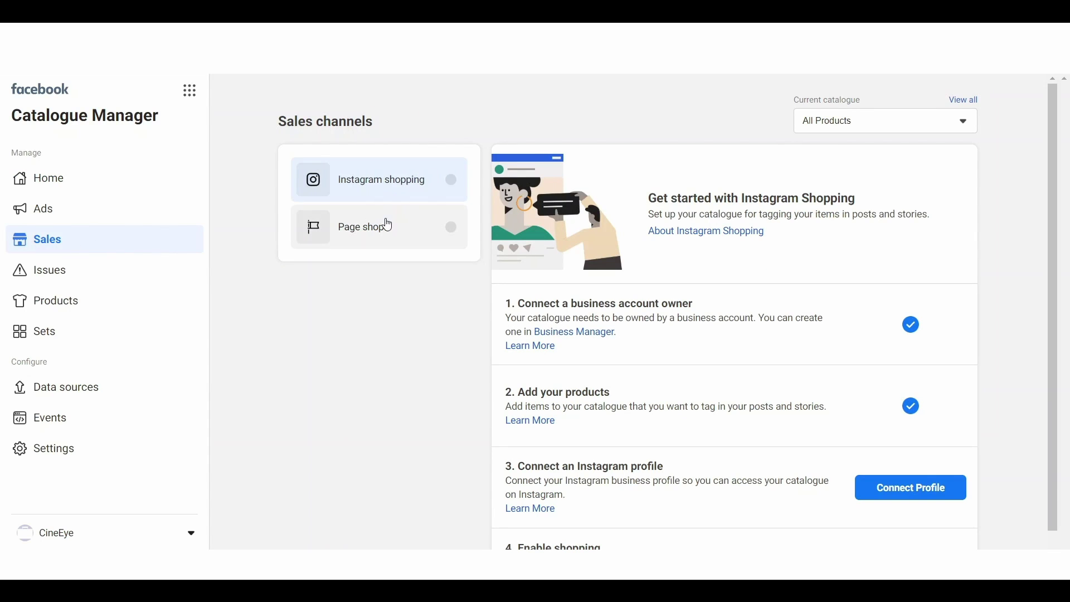
click(360, 234)
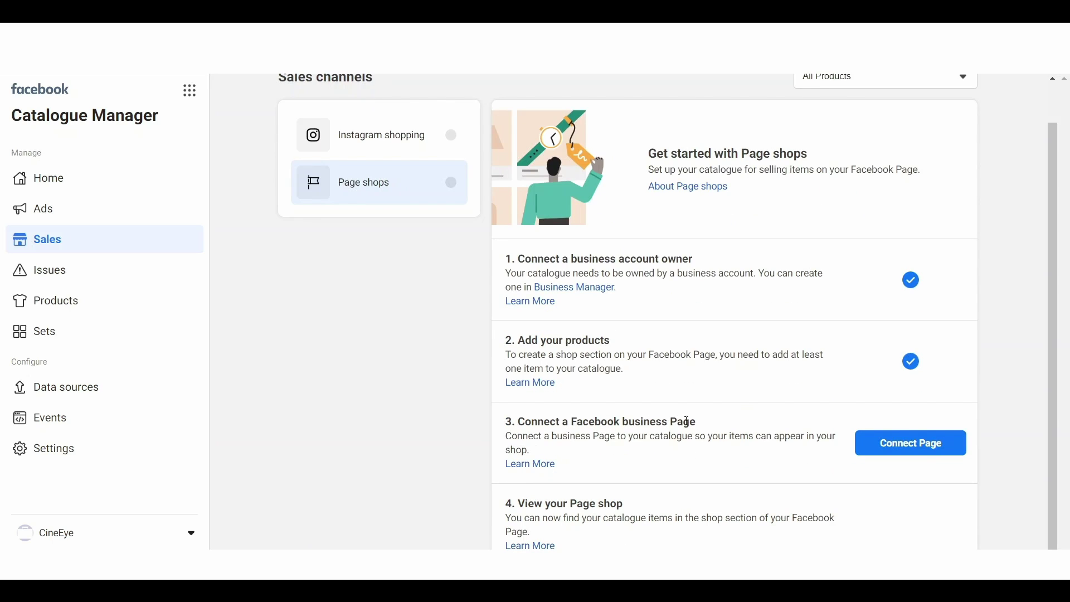
click(902, 454)
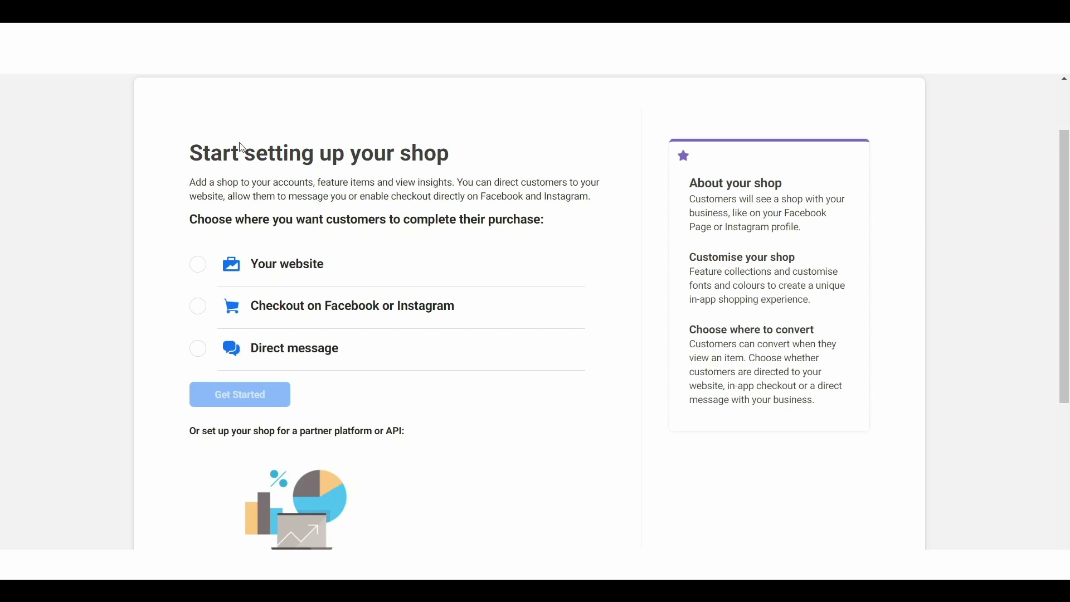
Step: Choose website checkout, attach the shop to CineEye's DEVtest2020uk Page, and continue
click(199, 266)
scroll(379, 303, down, 3)
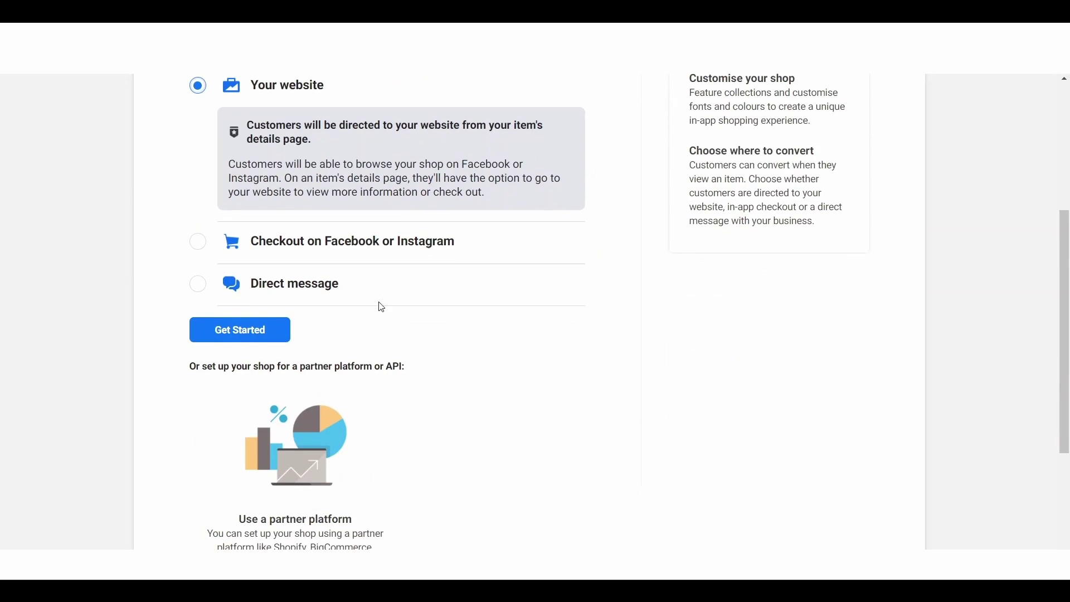
click(242, 334)
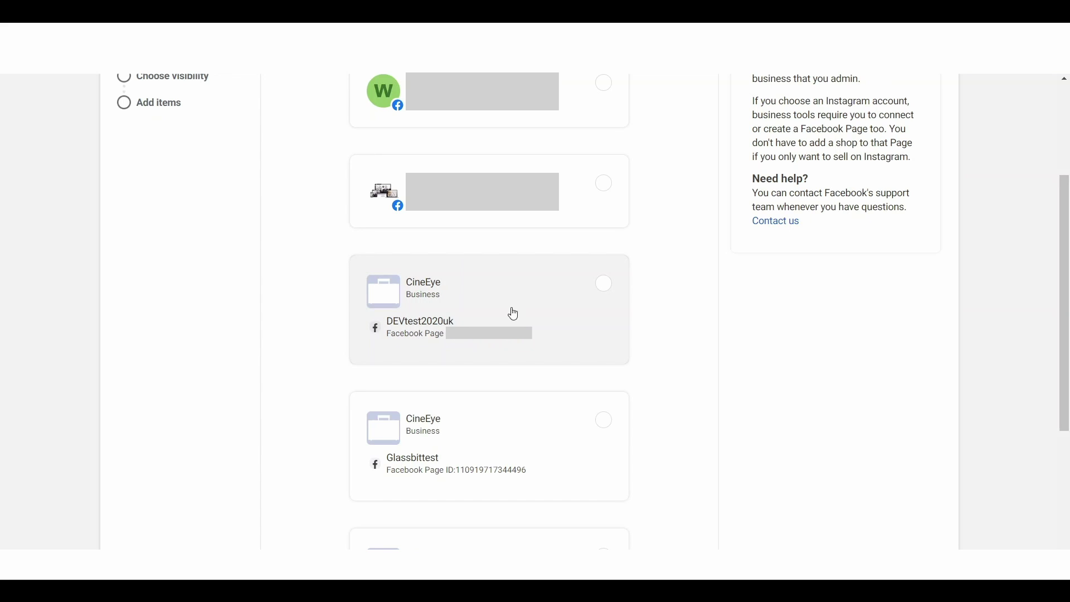
click(604, 285)
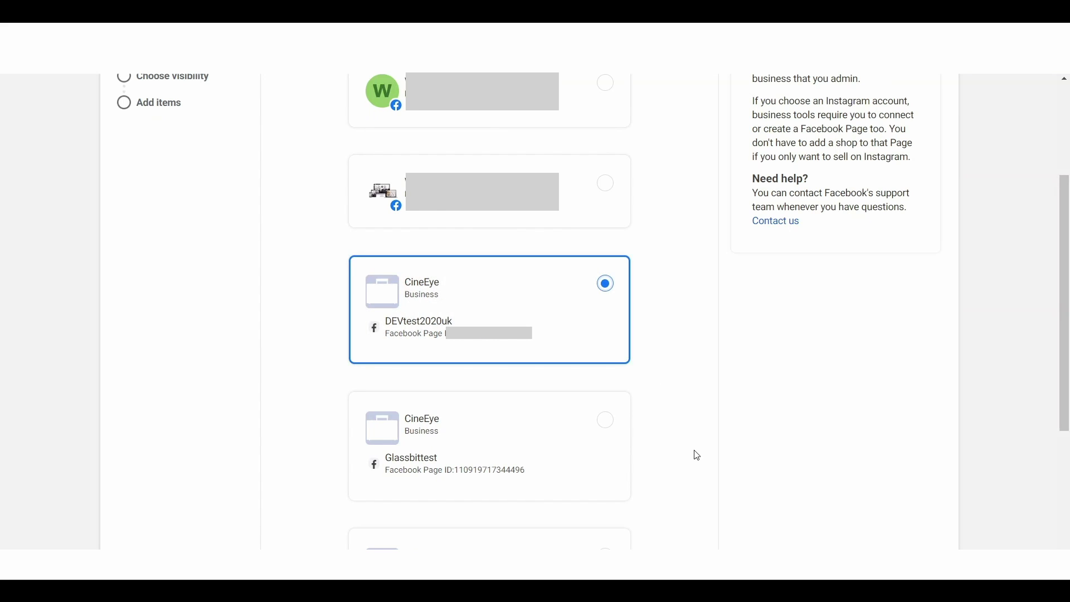
scroll(697, 456, down, 5)
click(618, 549)
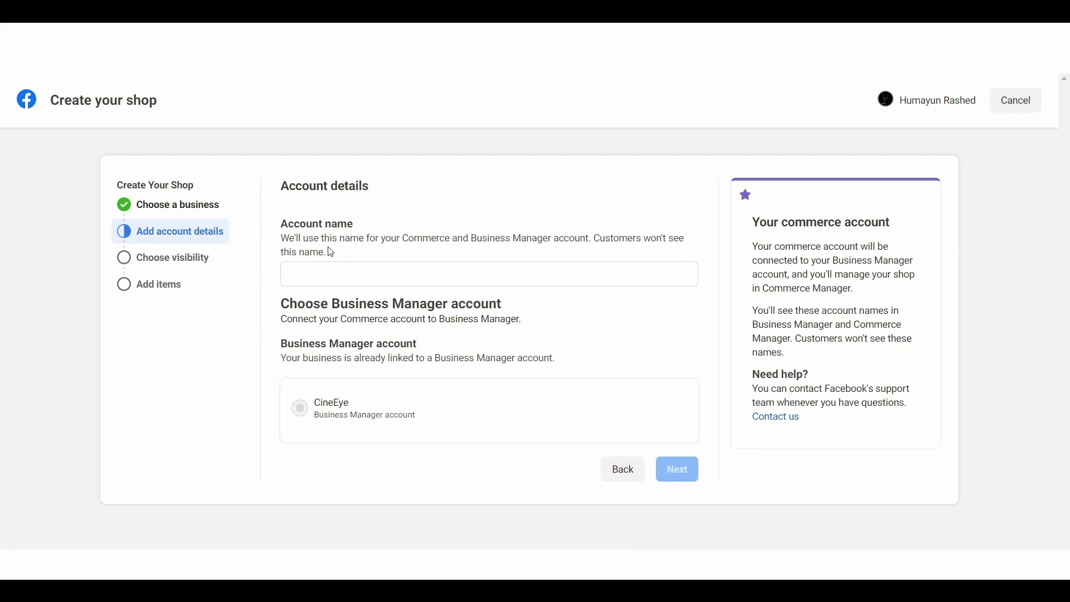
Step: Set up the shop as 'Dev test glass bit', visible on DEVtest2020uk, using the All Products catalogue
click(357, 274)
text(Dev test glass bit)
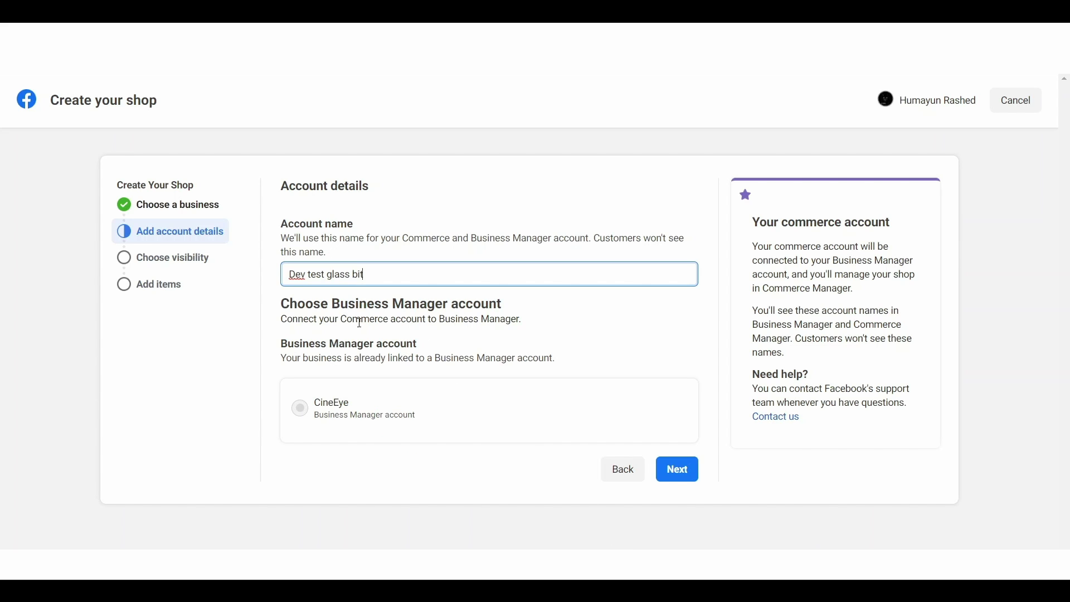
click(686, 478)
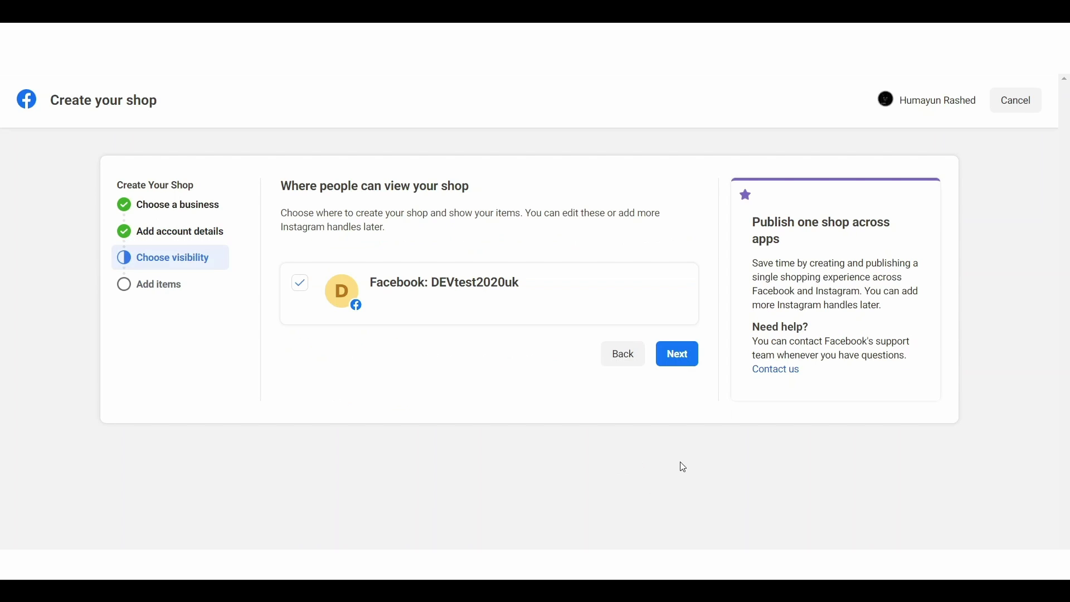
click(687, 361)
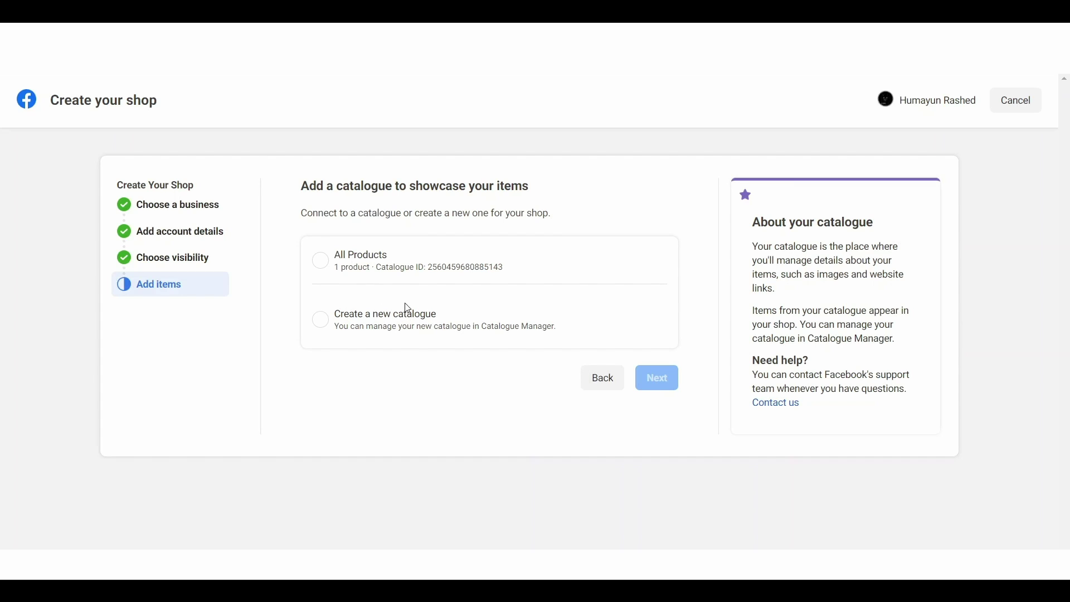
click(320, 262)
click(663, 382)
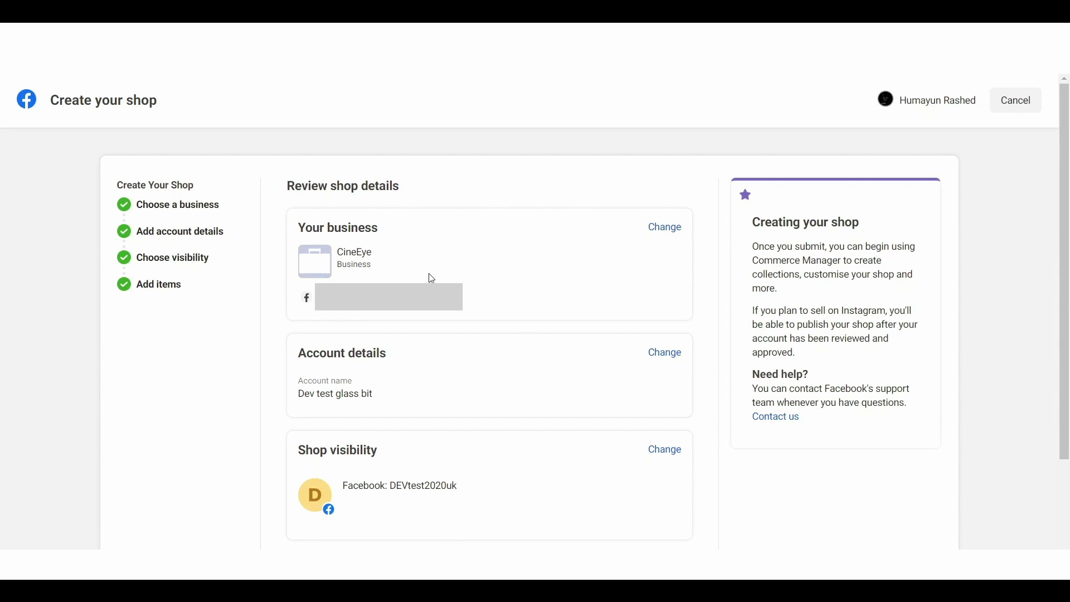
Step: Agree to the Merchant Terms and create the shop
scroll(535, 398, down, 3)
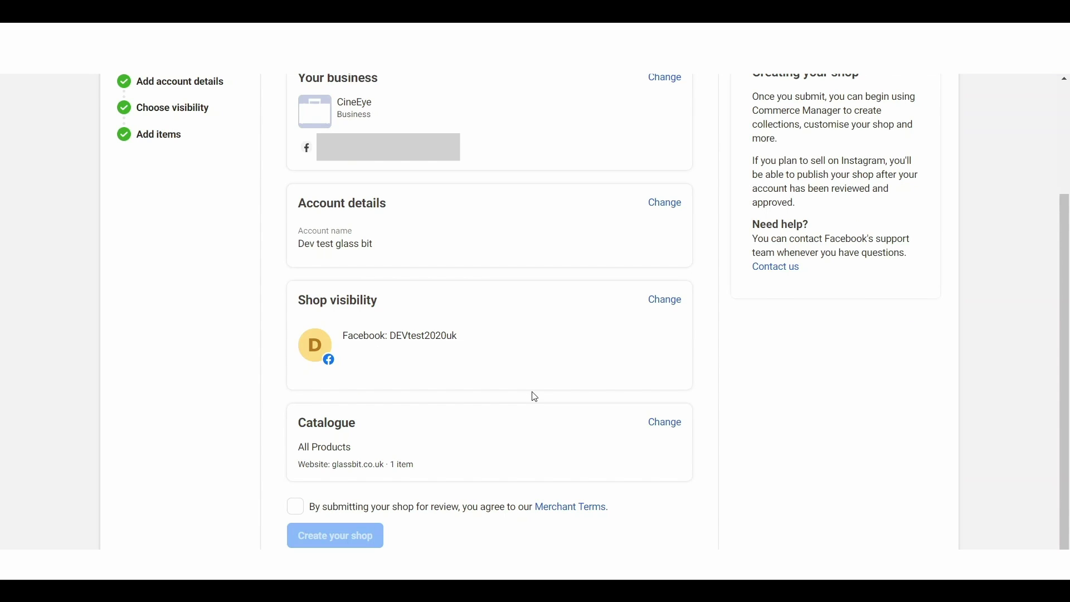
click(301, 517)
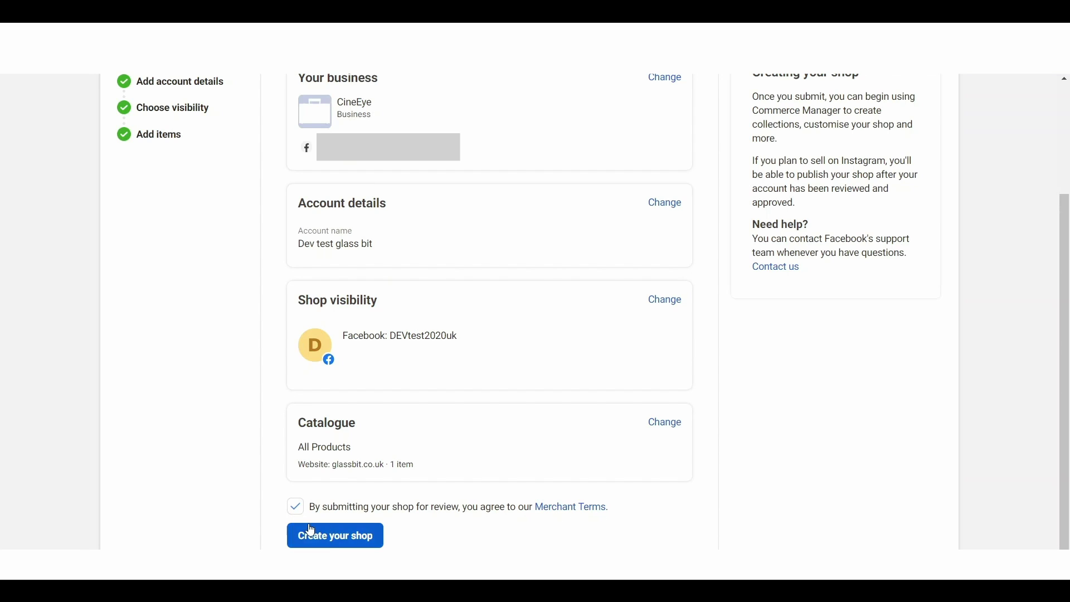
click(347, 541)
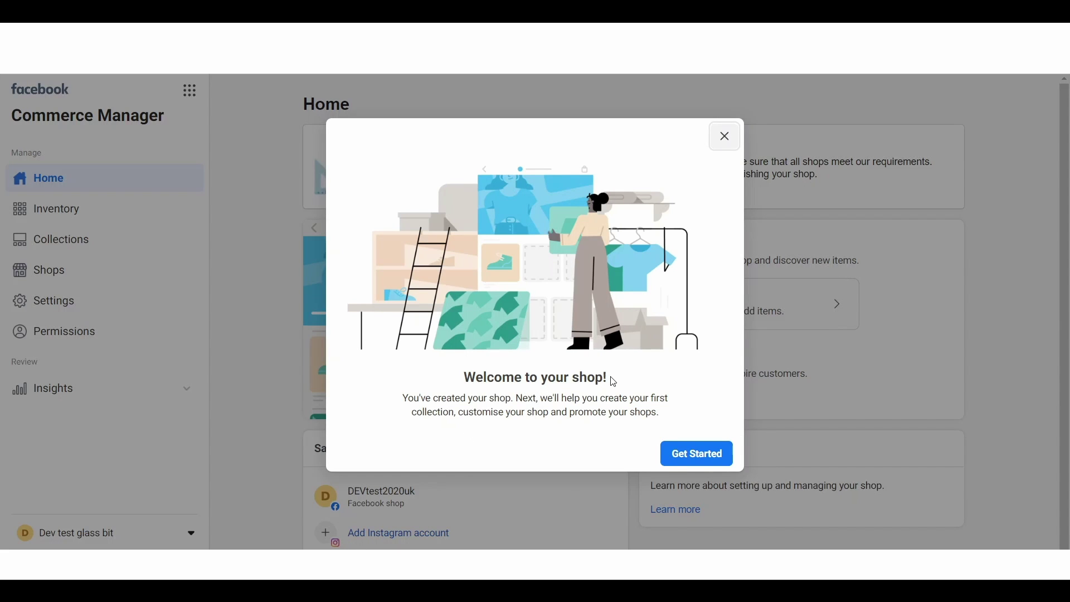
Step: Dismiss the shop welcome message and go to the DEVtest2020uk Facebook Page from Sales channels
click(701, 460)
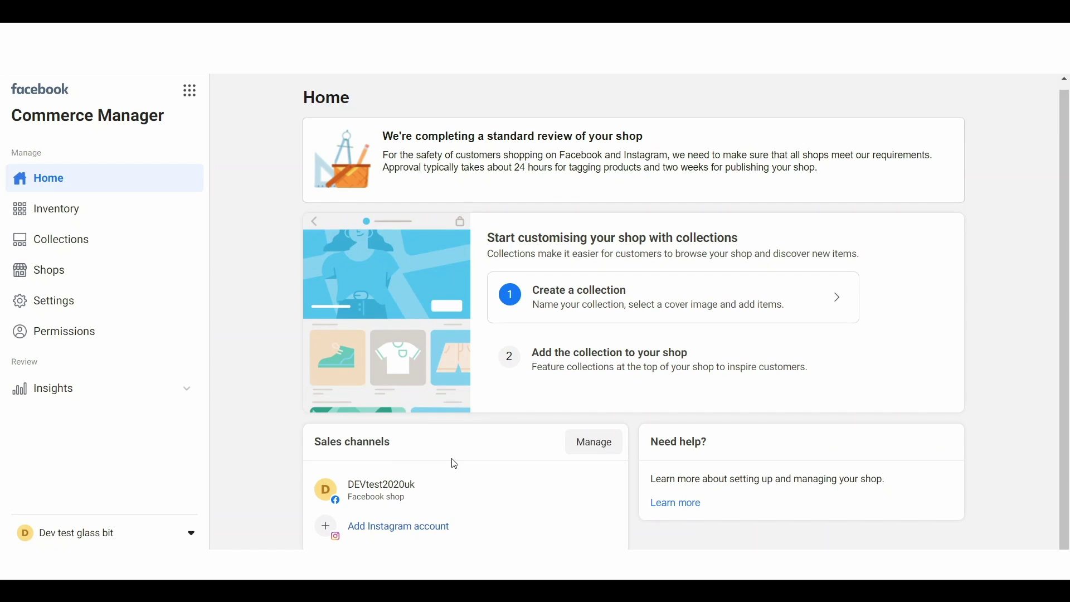
click(394, 494)
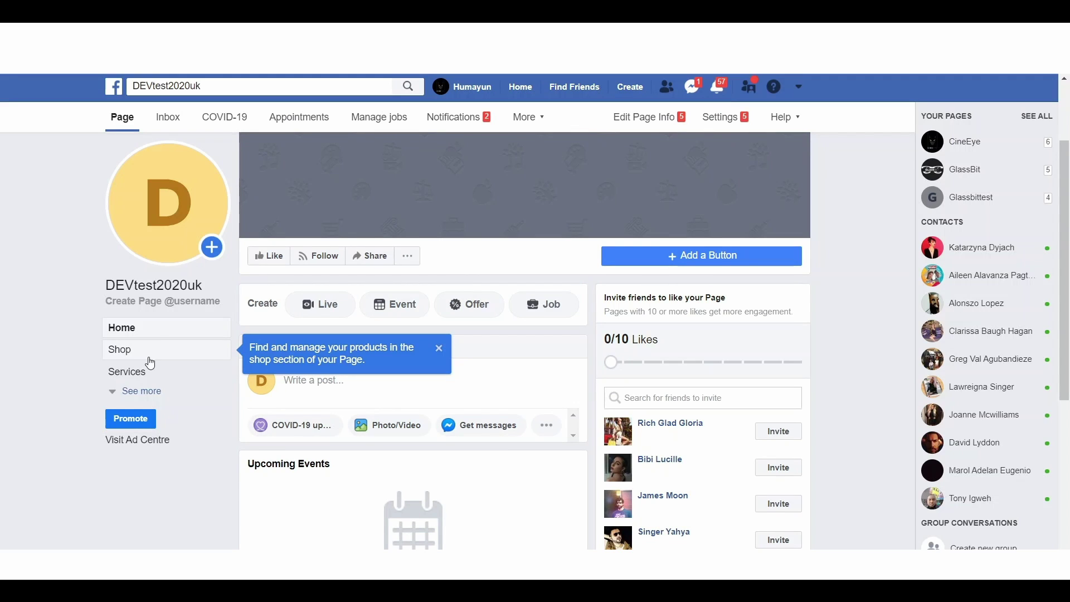
Step: View the Shop section of the DEVtest2020uk Page
click(147, 359)
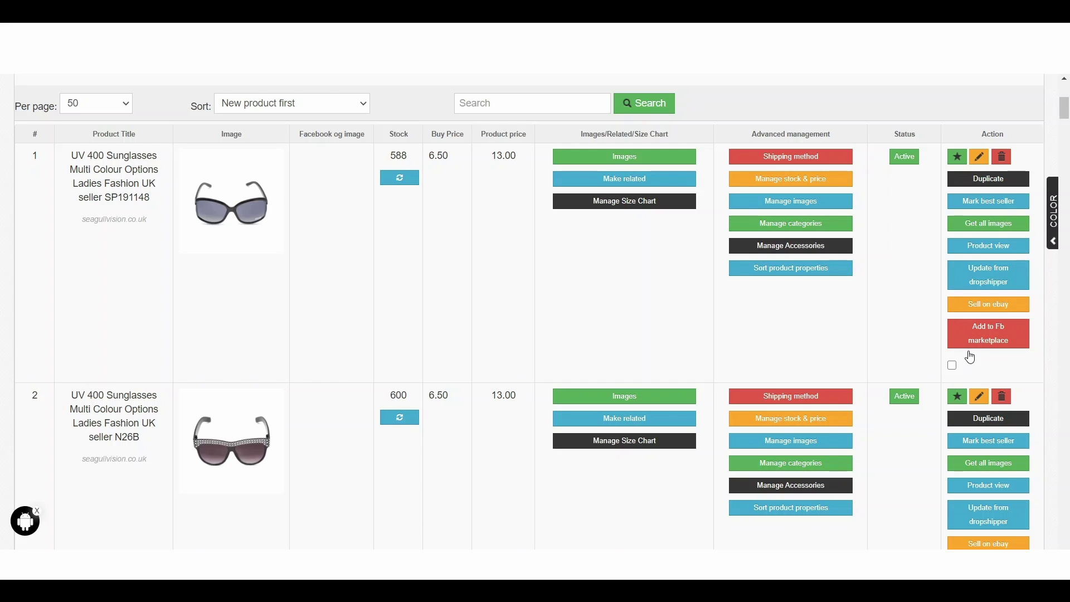
Step: Send the row 3 sunglasses (seller 025179) to Facebook marketplace under the All Products catalogue
scroll(970, 340, down, 3)
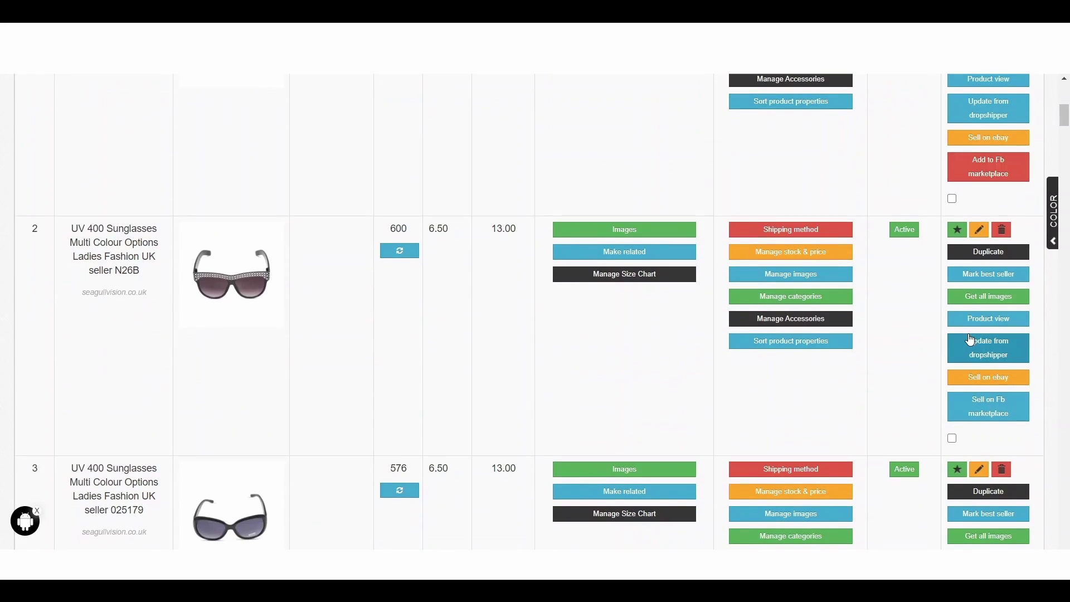
scroll(896, 407, down, 3)
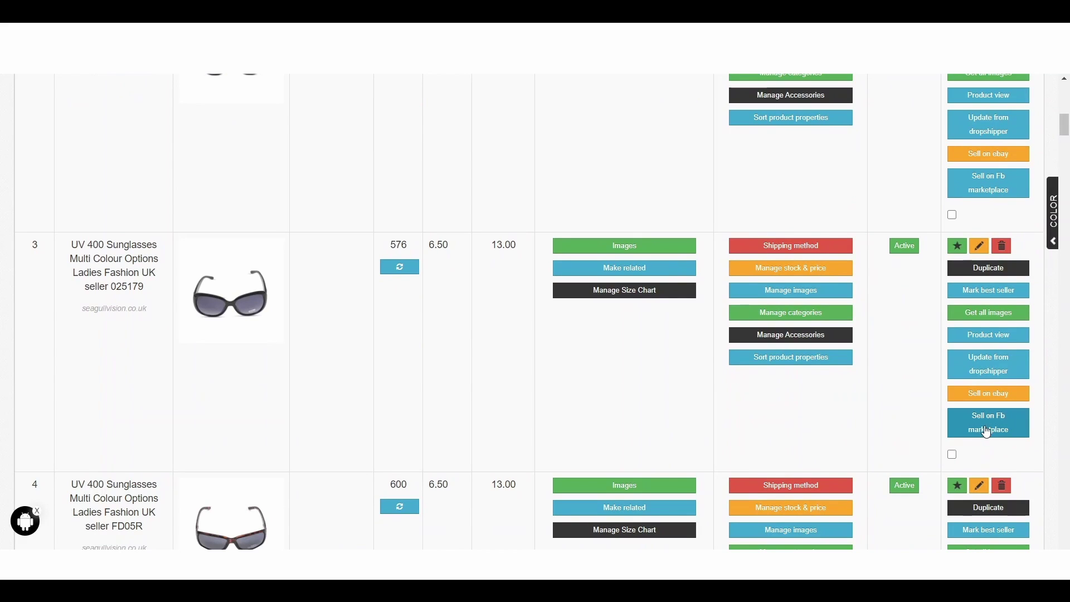
click(990, 427)
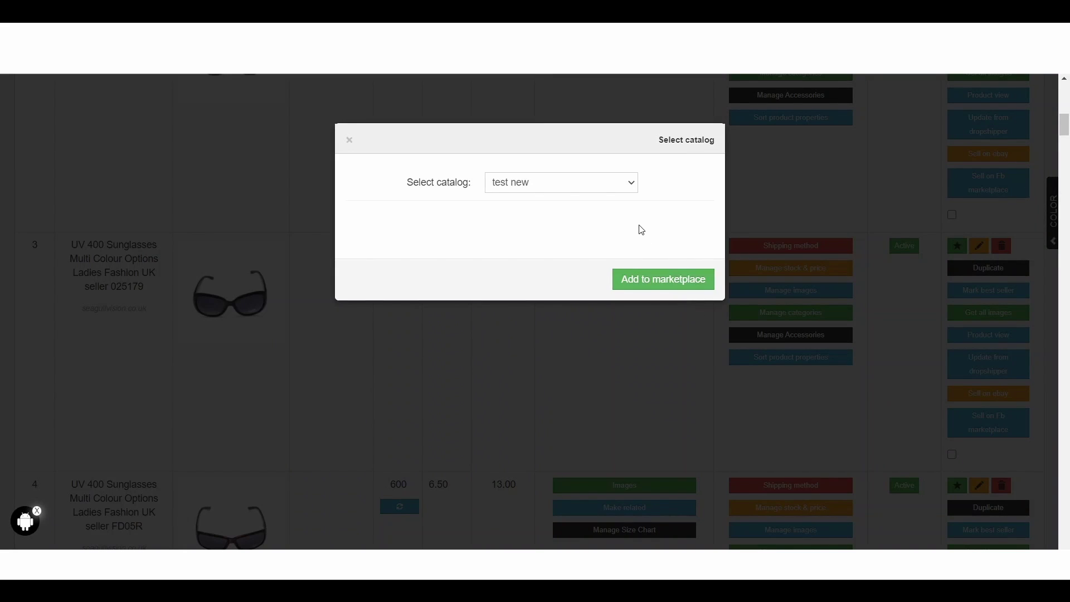
click(607, 189)
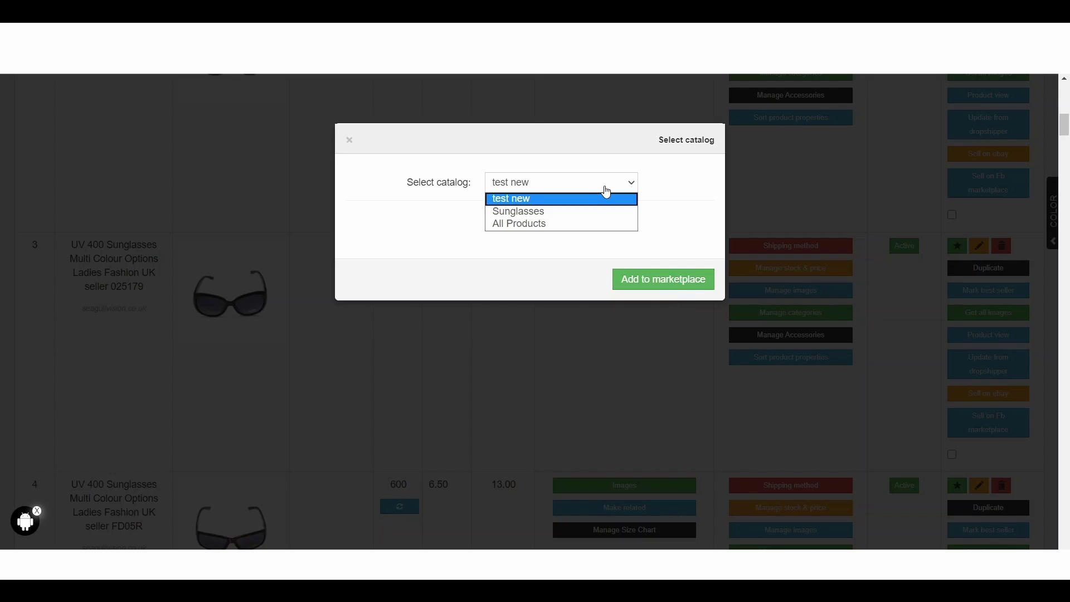
click(535, 230)
click(664, 290)
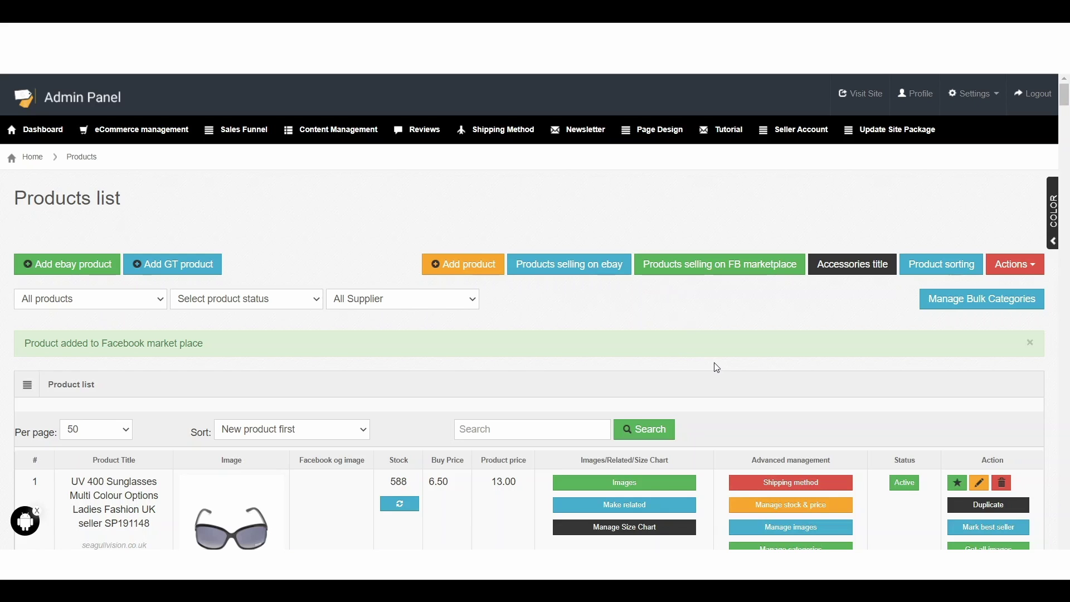
Step: Tick the Action checkboxes for the row 4, 6 and 7 sunglasses products
scroll(718, 368, down, 10)
scroll(717, 367, down, 9)
click(953, 351)
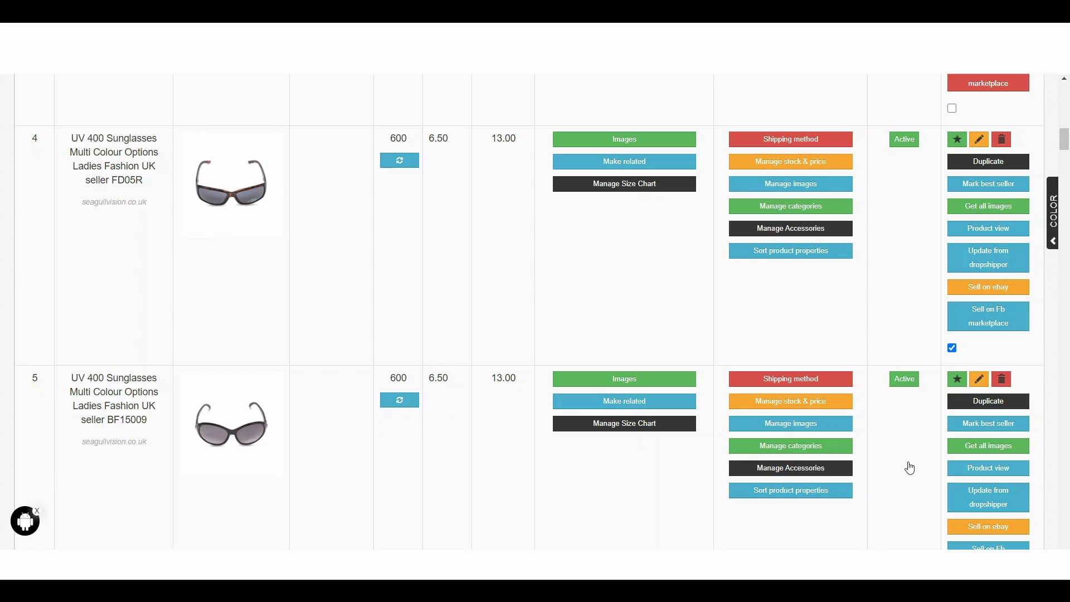
scroll(910, 468, down, 4)
scroll(954, 383, down, 3)
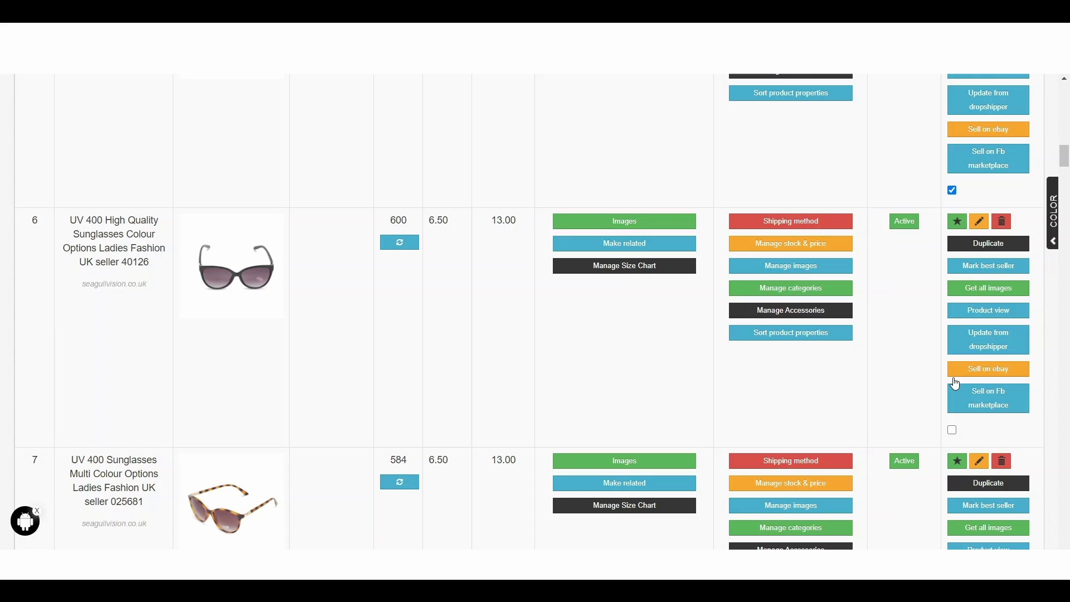
scroll(931, 226, up, 3)
scroll(931, 227, down, 3)
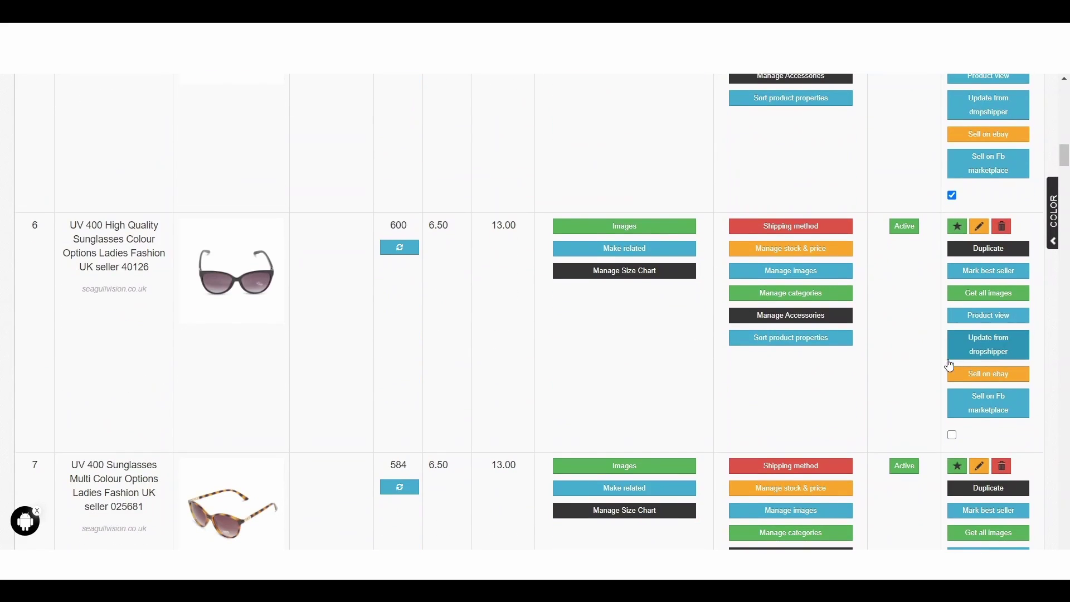
click(952, 435)
scroll(953, 439, down, 4)
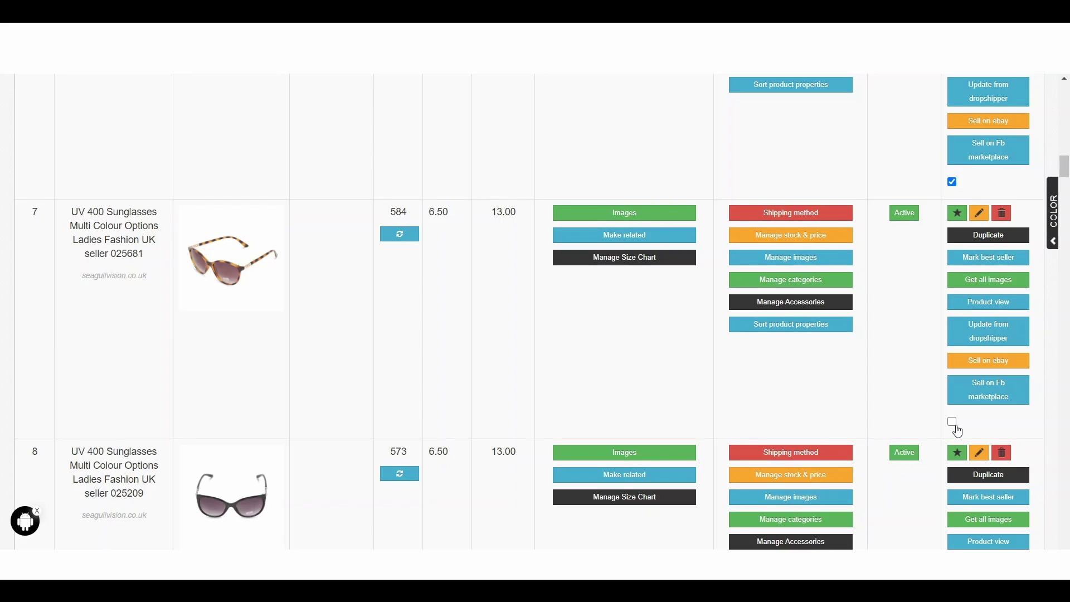
click(952, 422)
scroll(907, 420, down, 5)
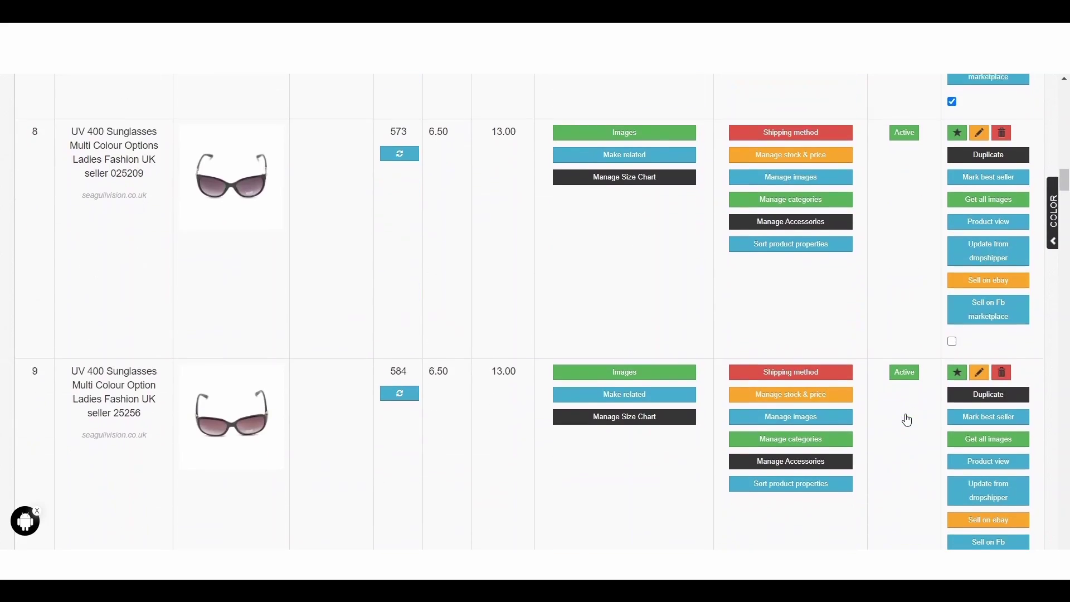
scroll(908, 419, up, 10)
scroll(907, 420, up, 20)
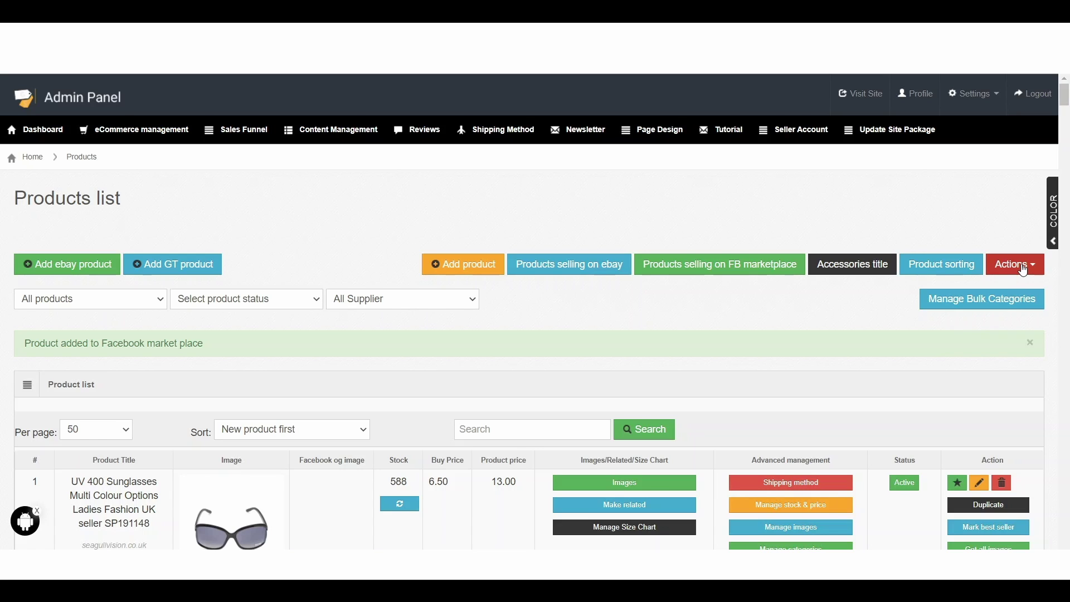
Step: Bulk-add the ticked products to Facebook marketplace in the All Products catalogue
click(1024, 270)
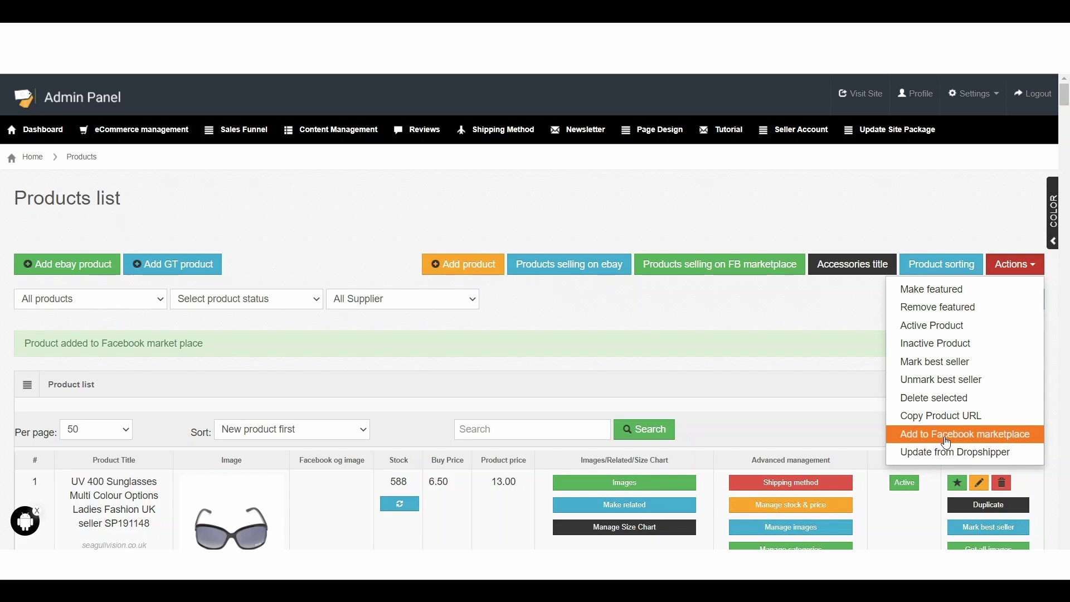
click(963, 442)
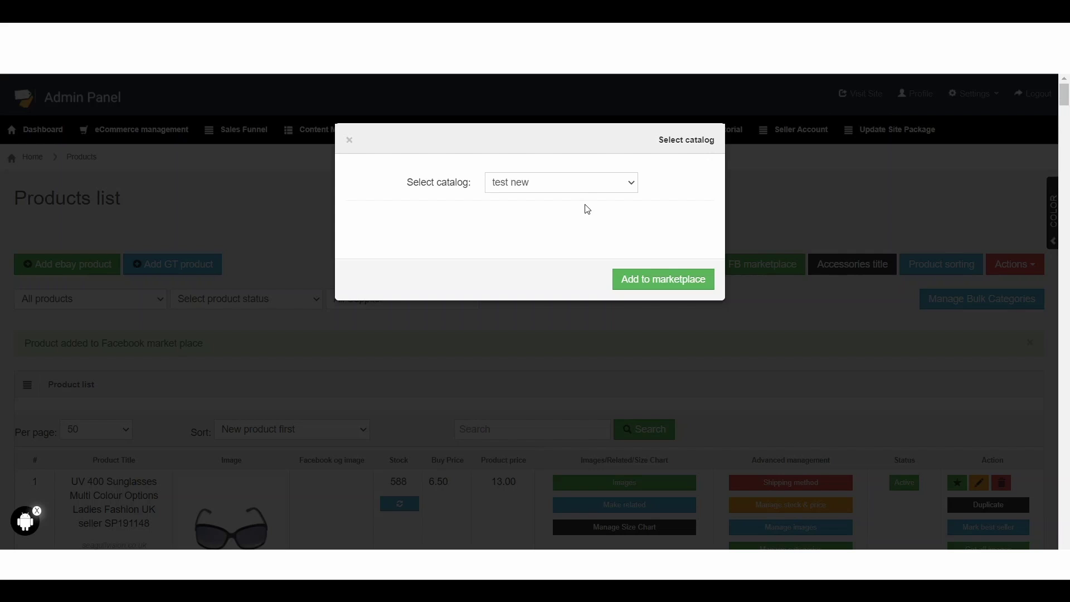
click(576, 181)
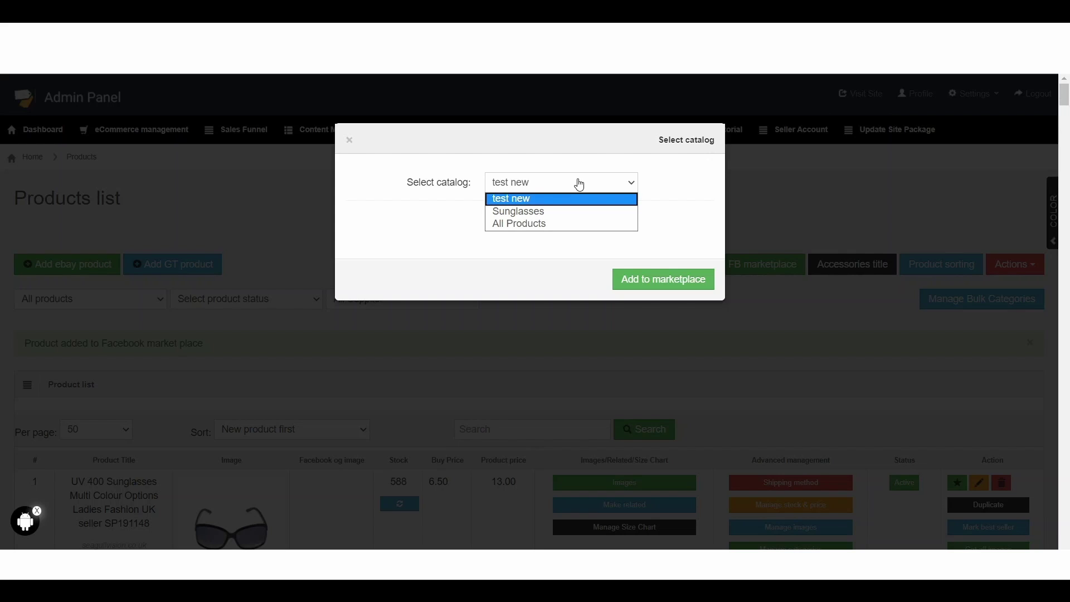
click(513, 225)
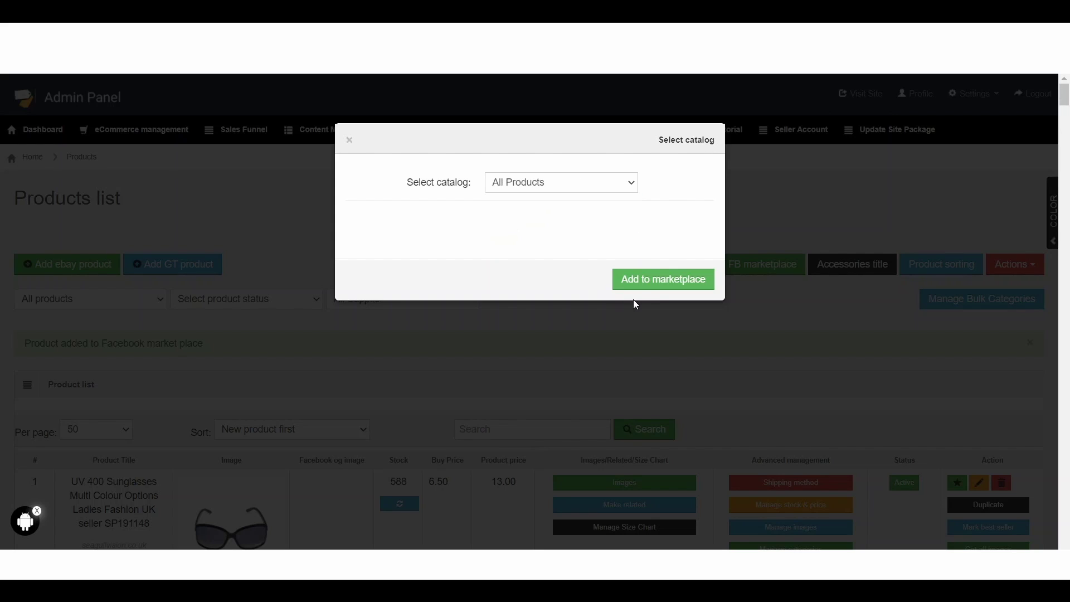
click(664, 282)
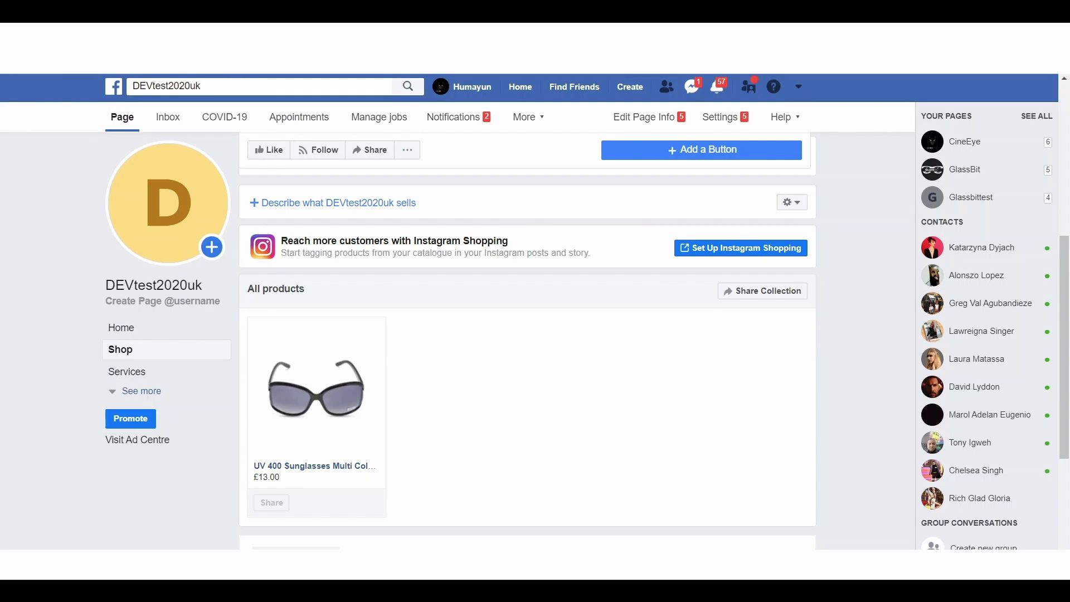
Step: Scroll through the refreshed shop to check the six £13.00 UV 400 sunglasses under All products
scroll(564, 418, down, 2)
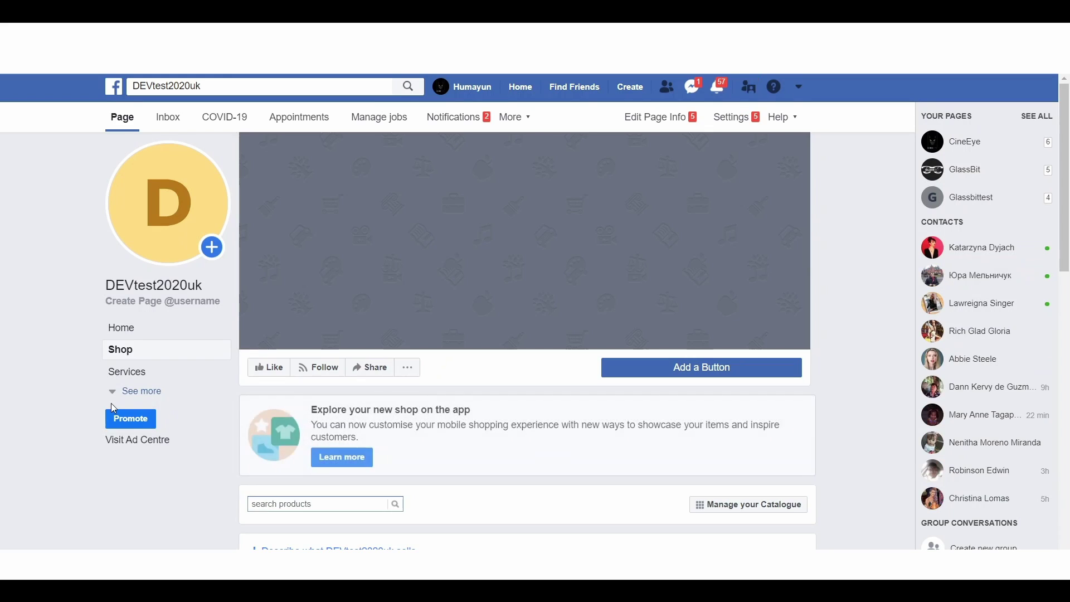
scroll(432, 456, down, 5)
scroll(432, 461, down, 3)
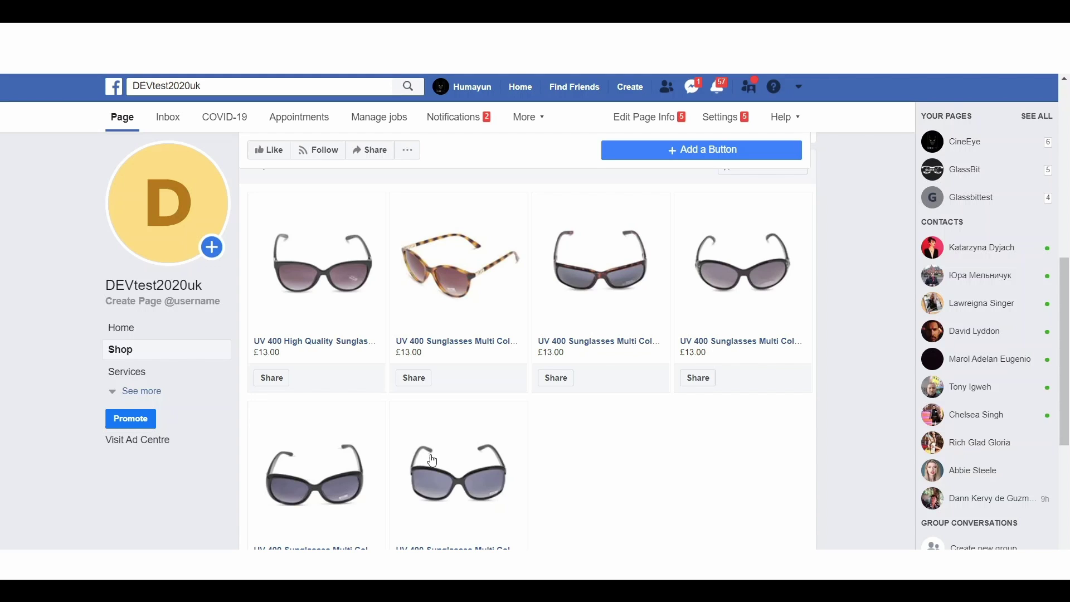
scroll(433, 460, up, 2)
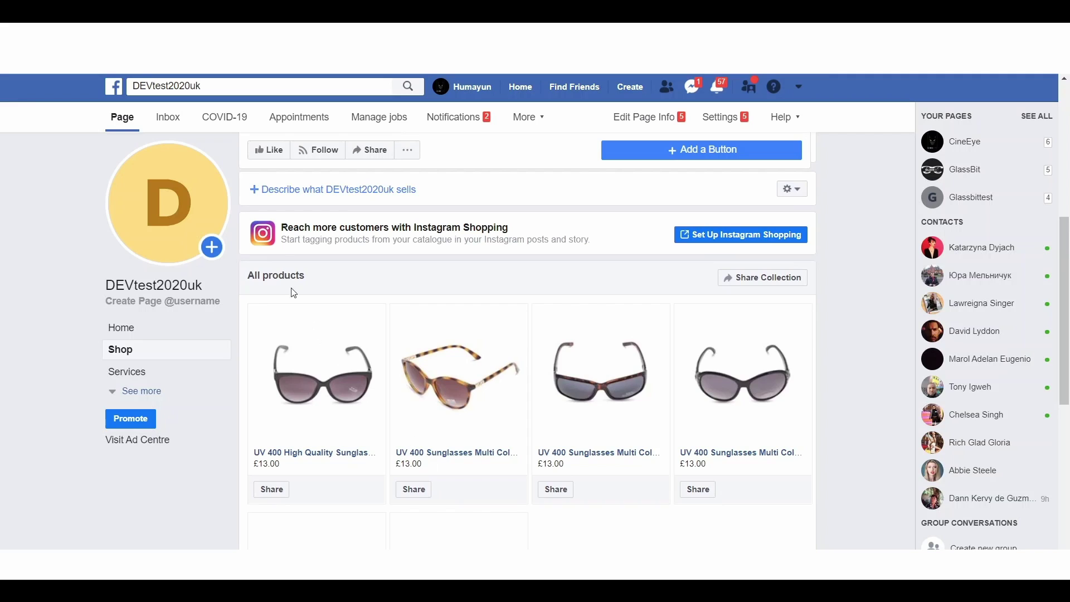